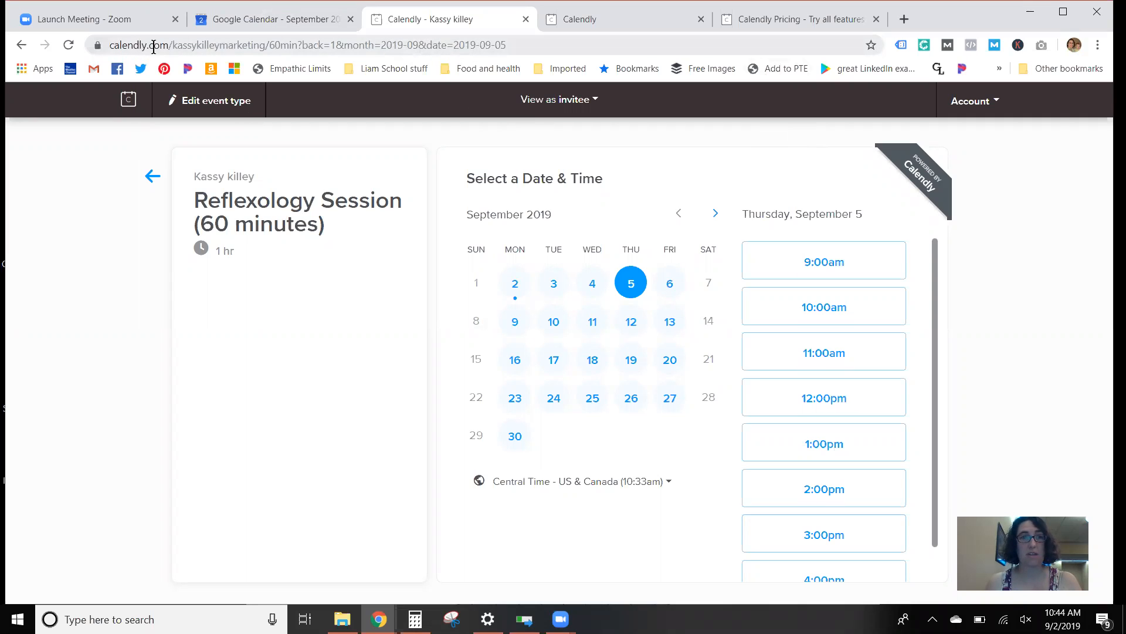
Step: Review the Reflexology Session event's name, location, description, link and color, and open the settings for when people can book it
drag(165, 45, 100, 45)
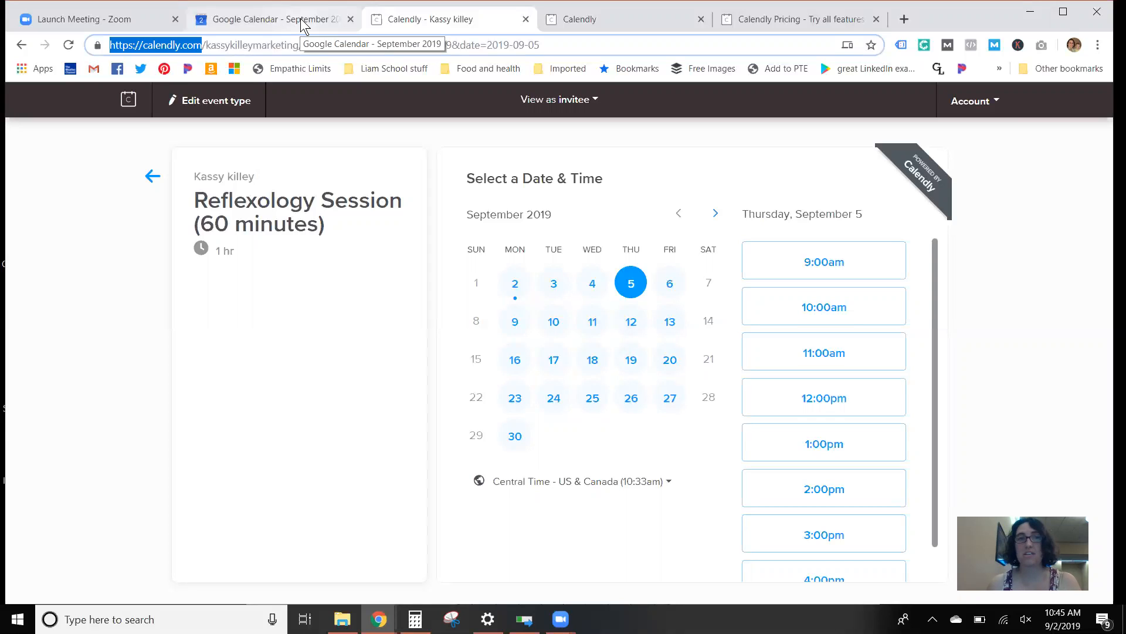
click(615, 27)
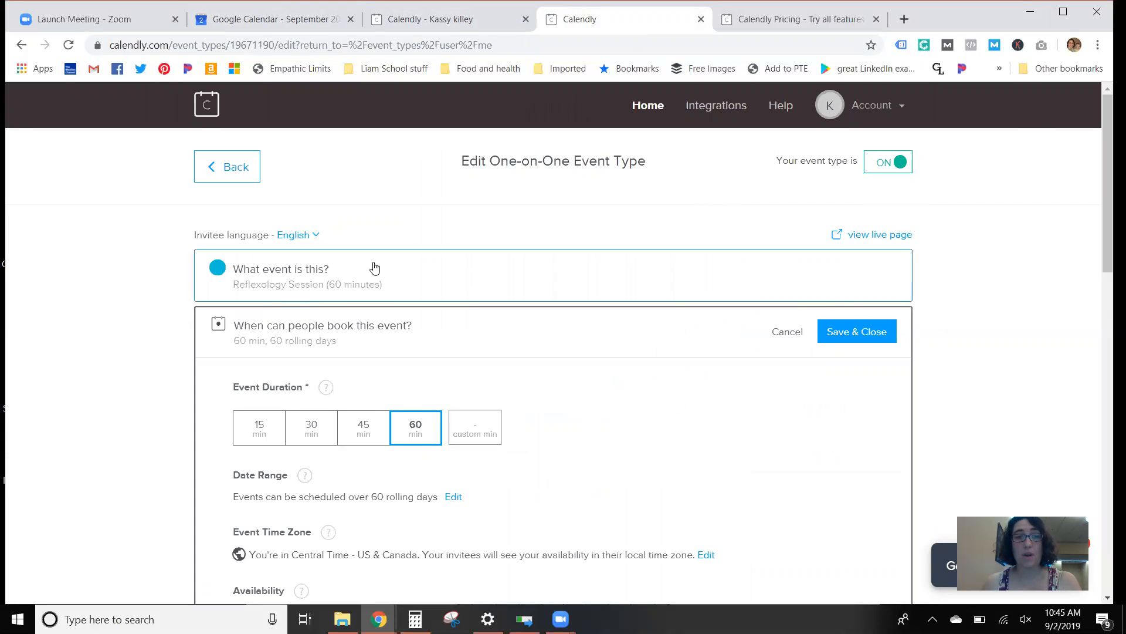
click(373, 283)
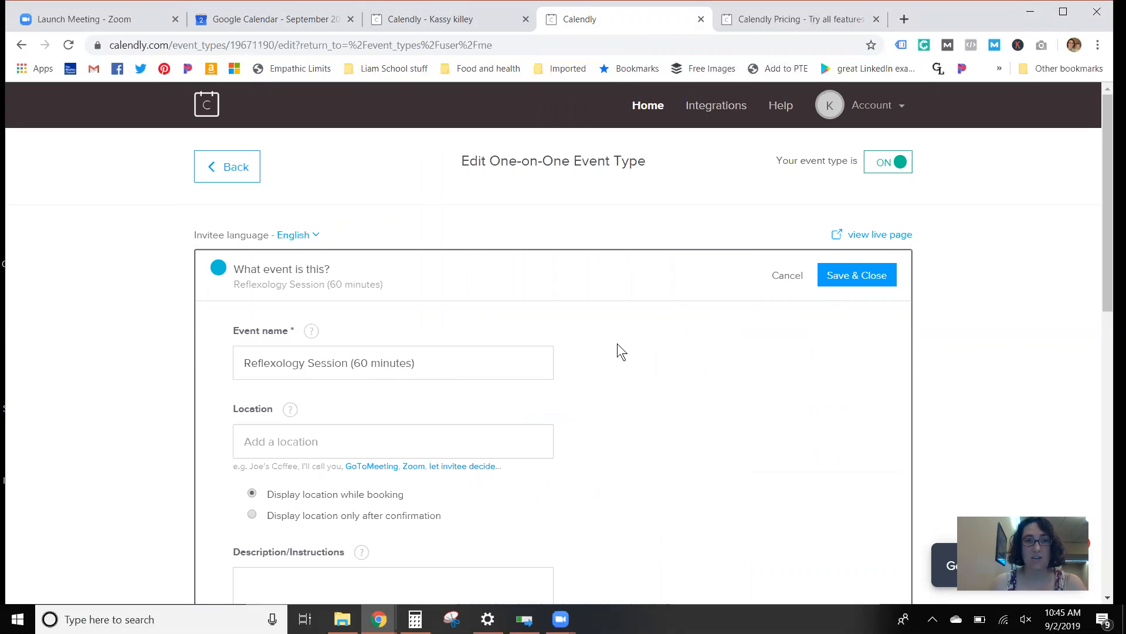
scroll(469, 358, down, 4)
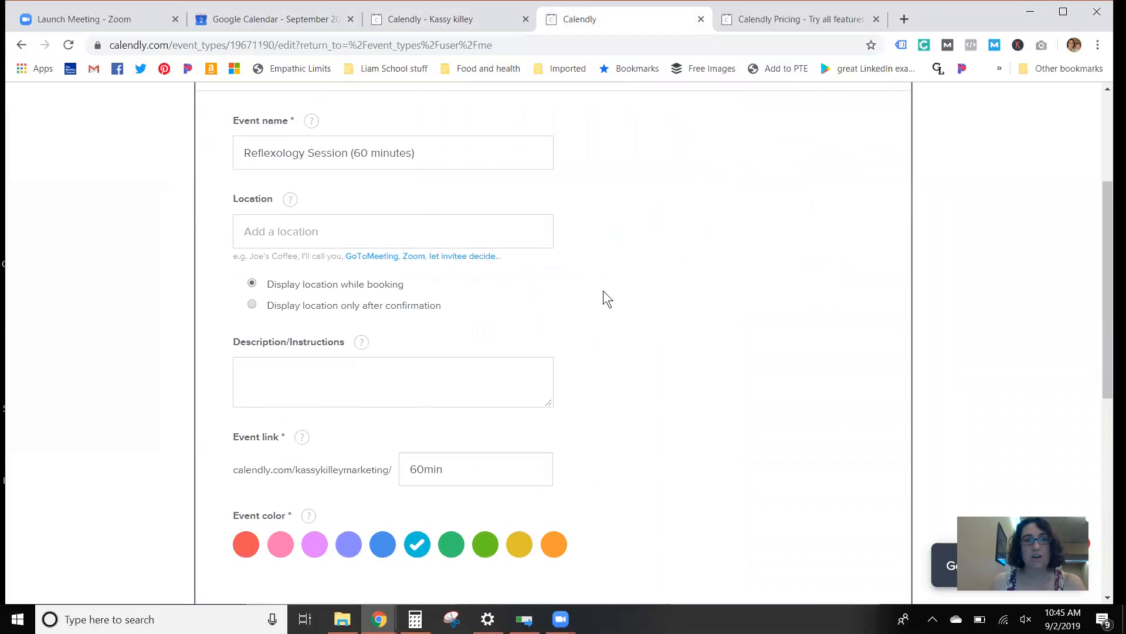
scroll(645, 273, up, 3)
scroll(552, 279, down, 3)
scroll(552, 279, down, 8)
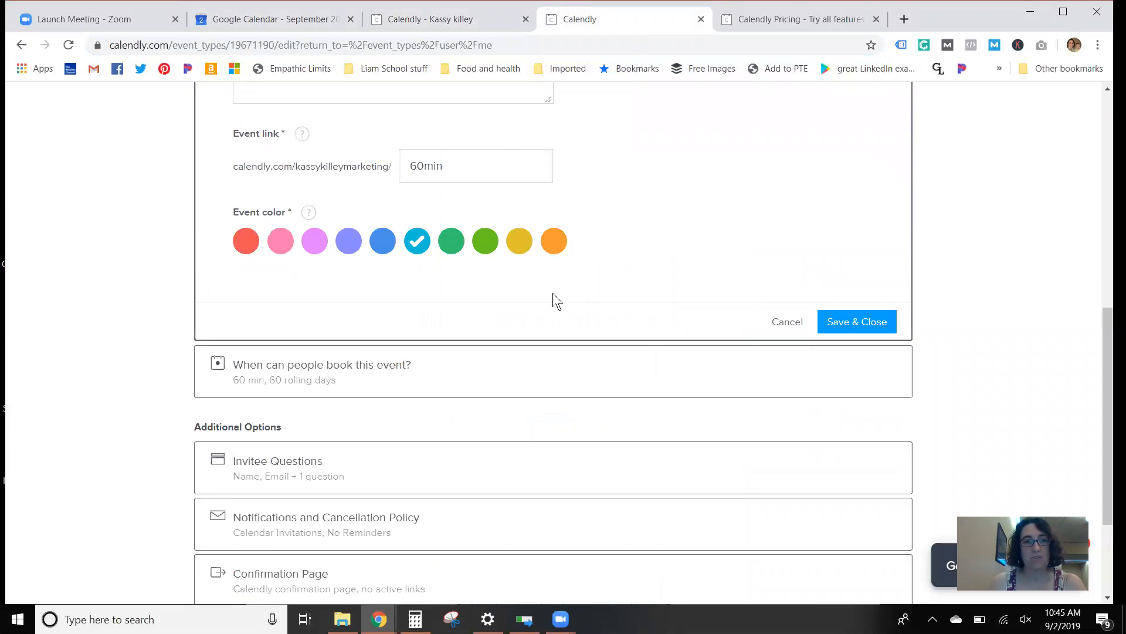
click(356, 232)
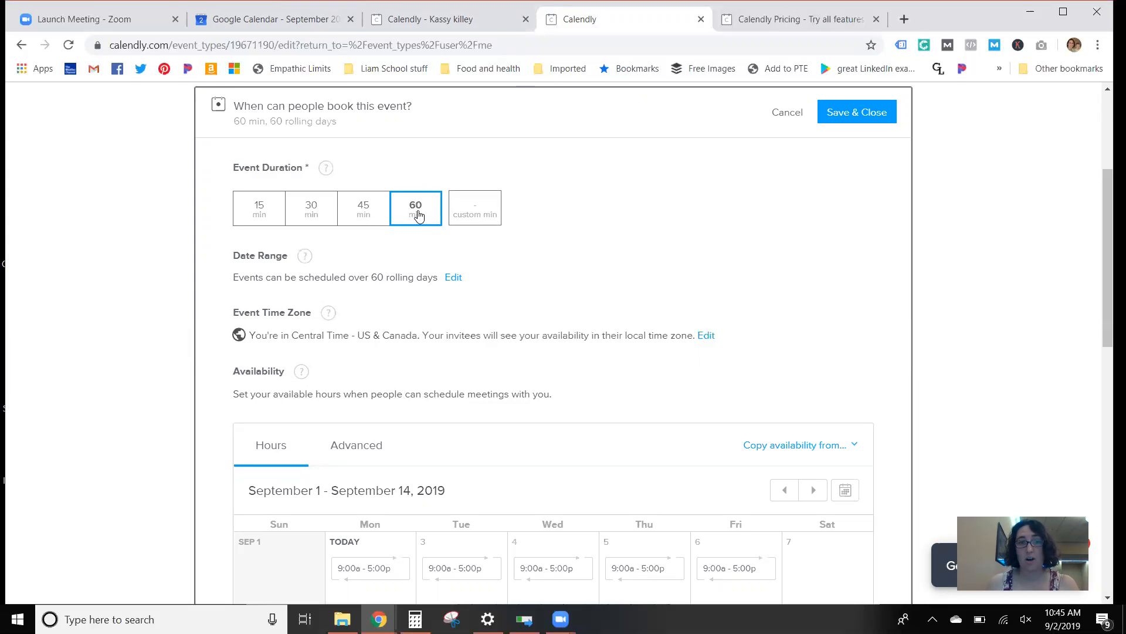
Step: Try a custom event duration of 50 minutes and clear the value
click(467, 208)
text(50)
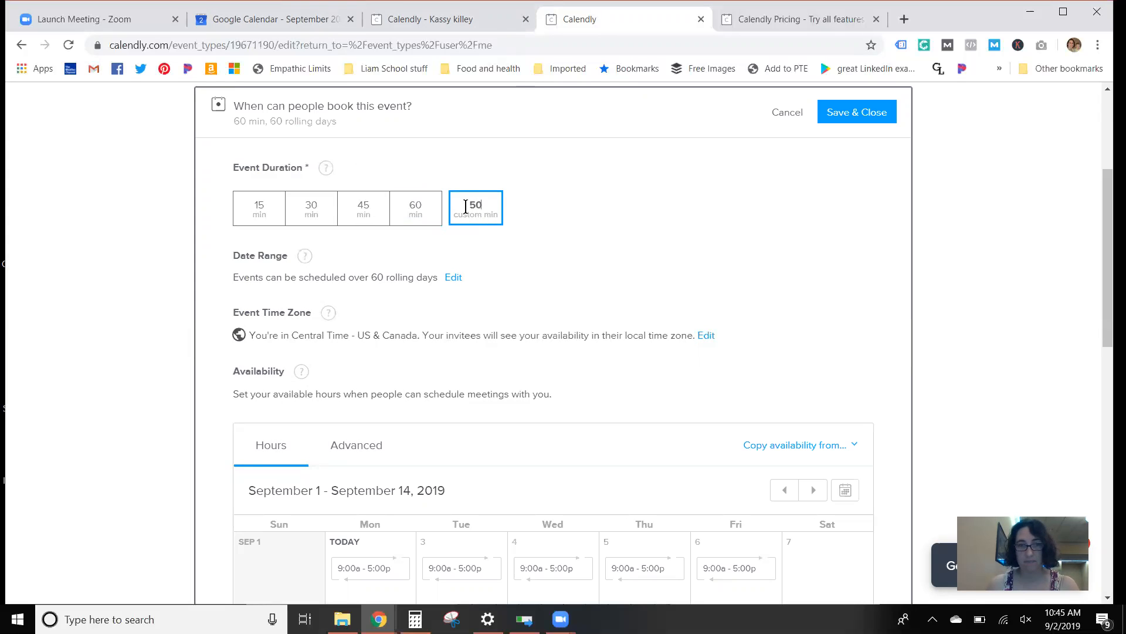
key(BackSpace)
key(BackSpace)
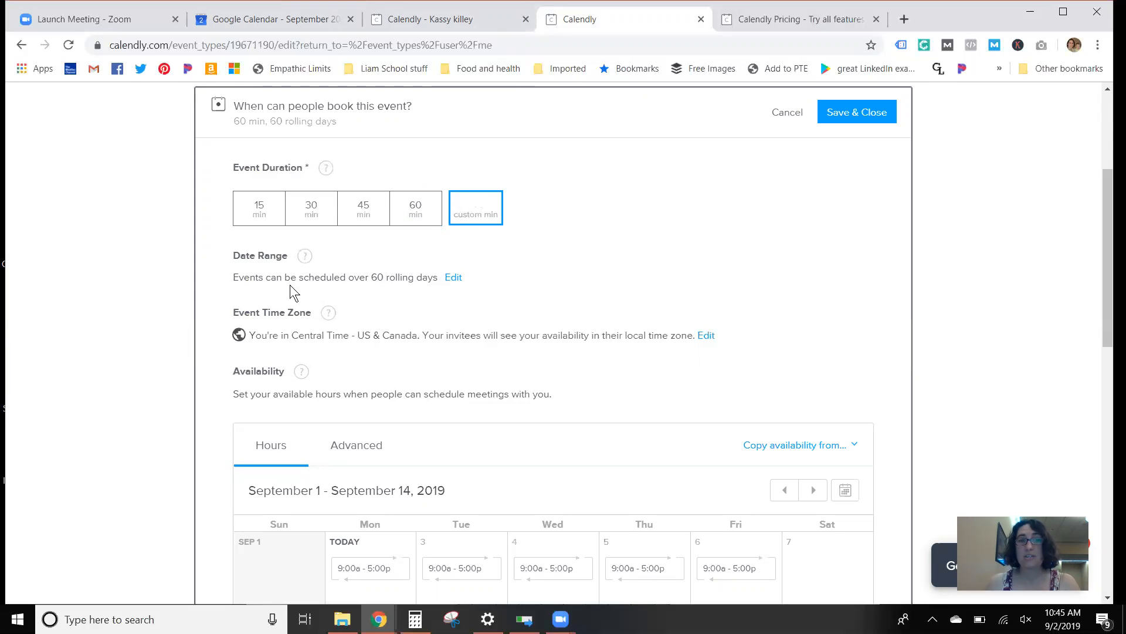
click(458, 284)
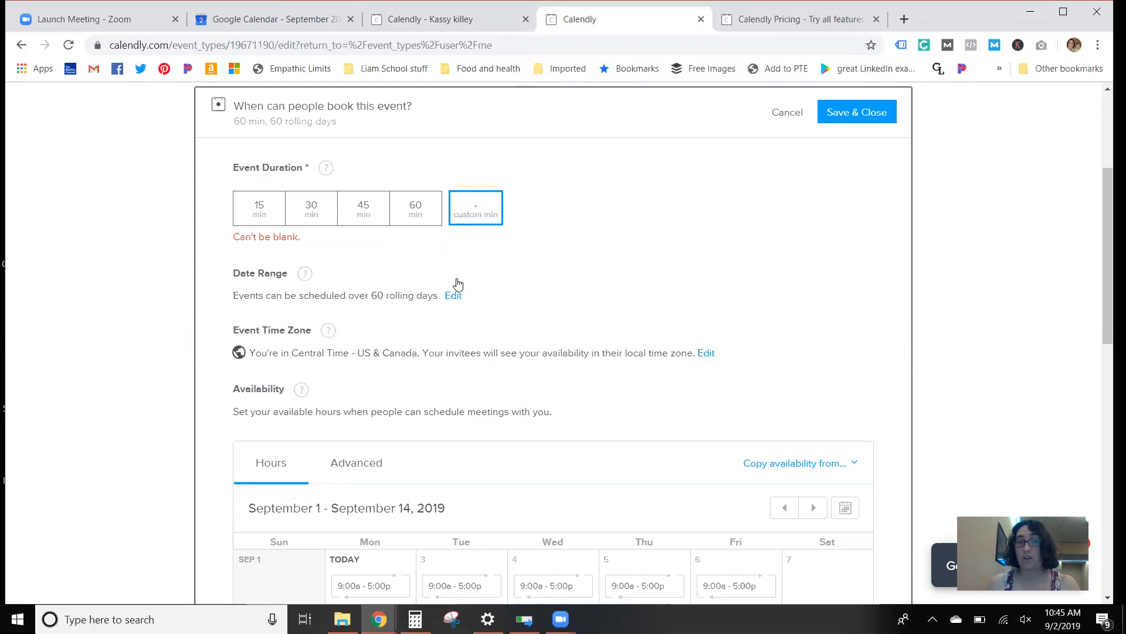
click(452, 297)
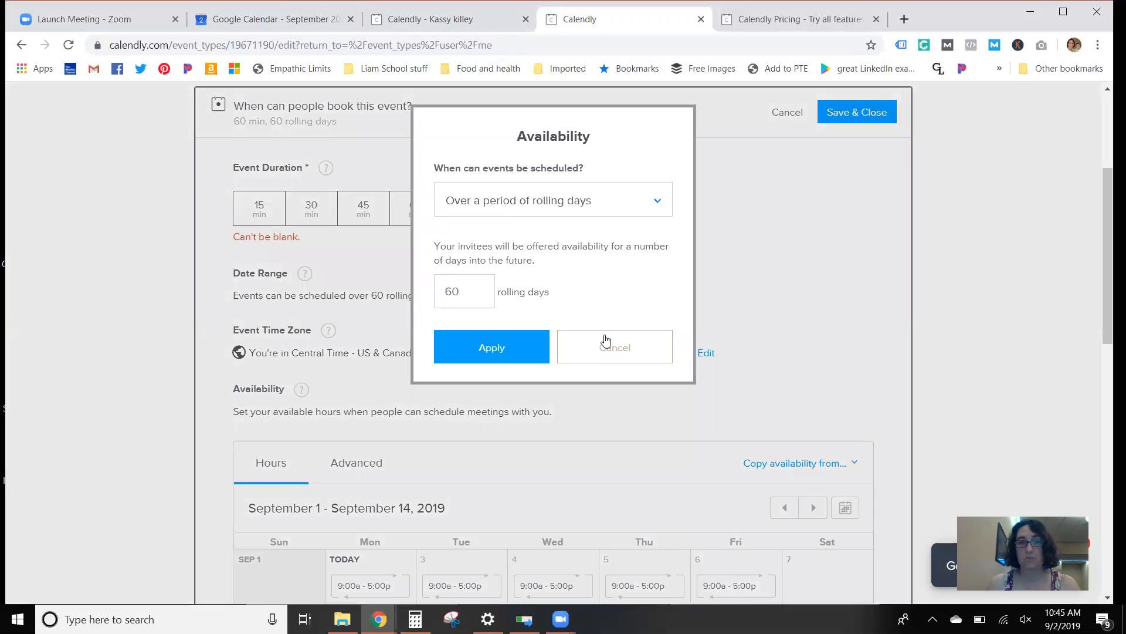
click(586, 343)
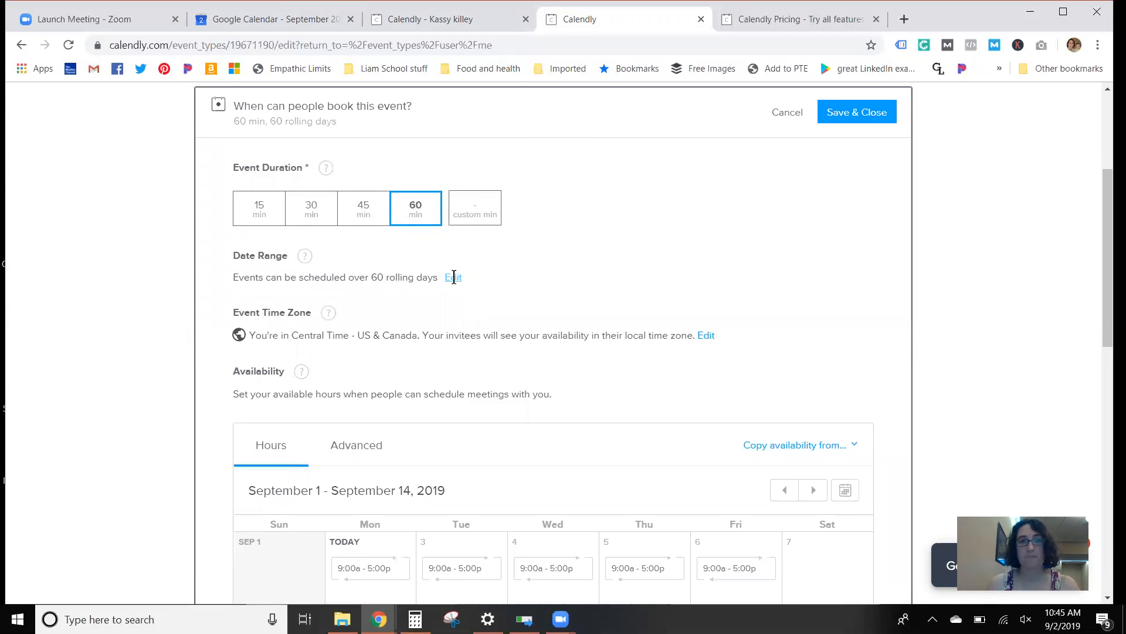
Step: Apply a scheduling date range over a period of 60 rolling days, and check the event's live booking page
click(458, 279)
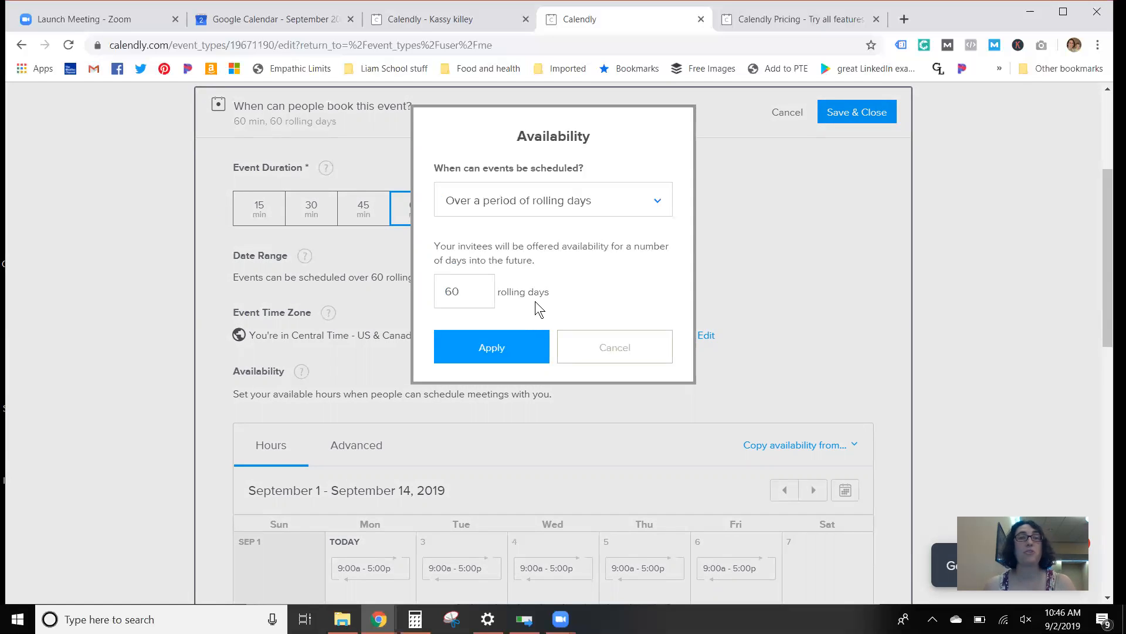
click(573, 202)
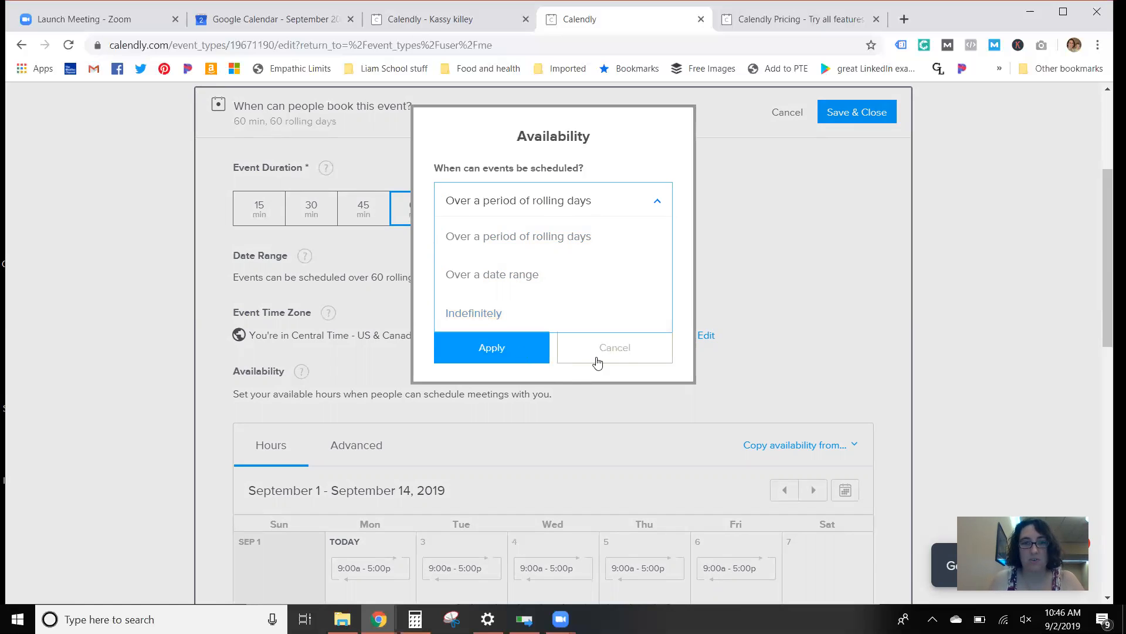
click(552, 237)
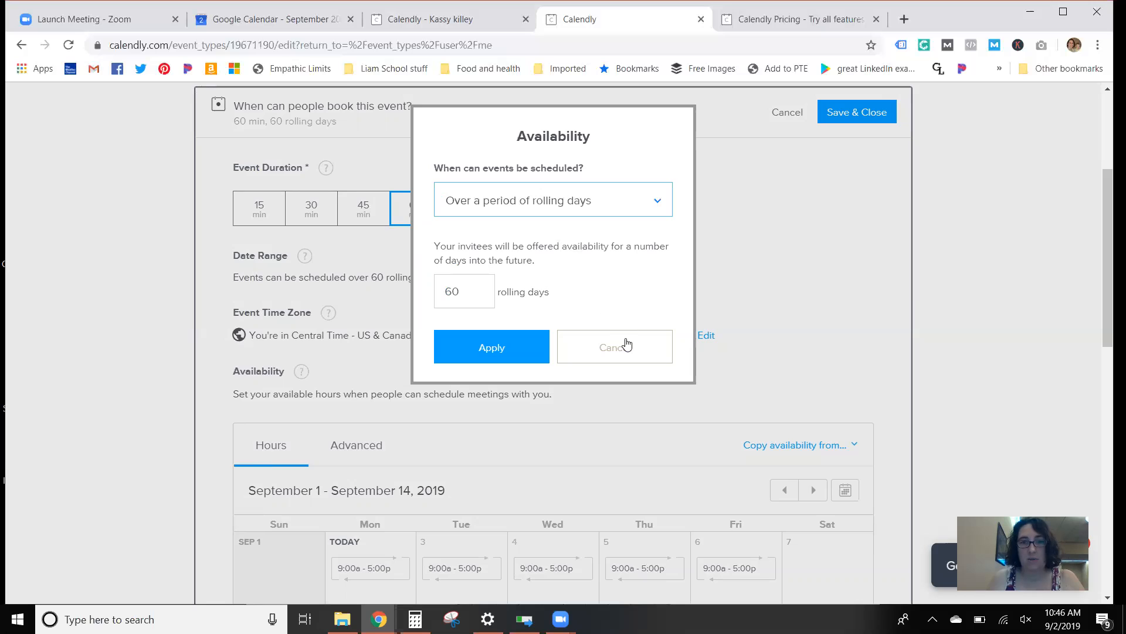
click(510, 354)
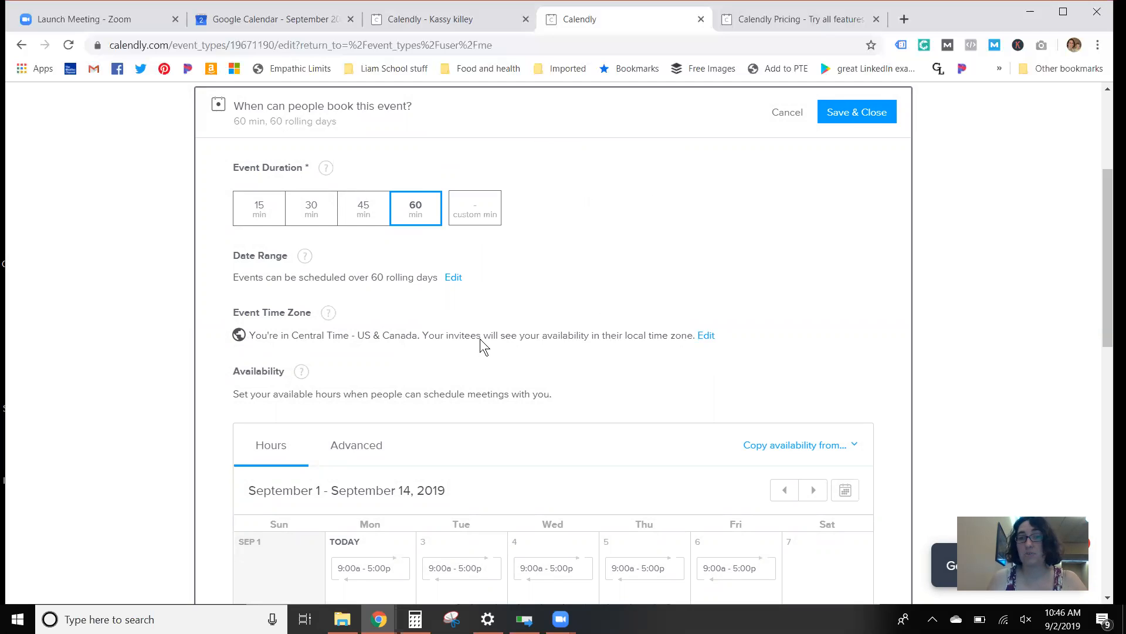
click(414, 23)
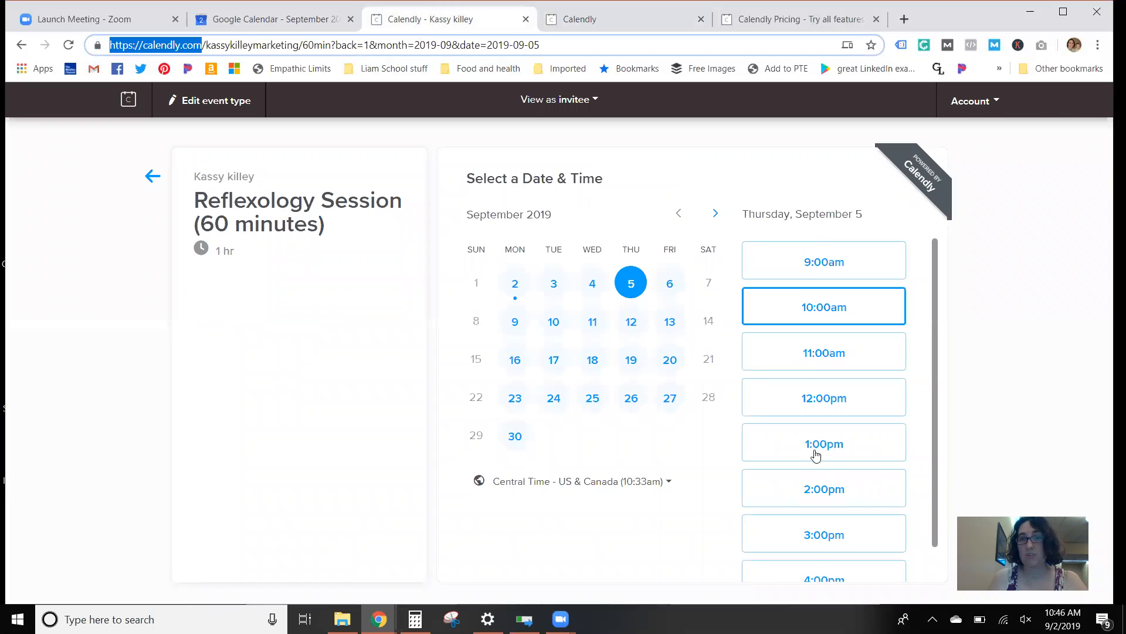
click(639, 27)
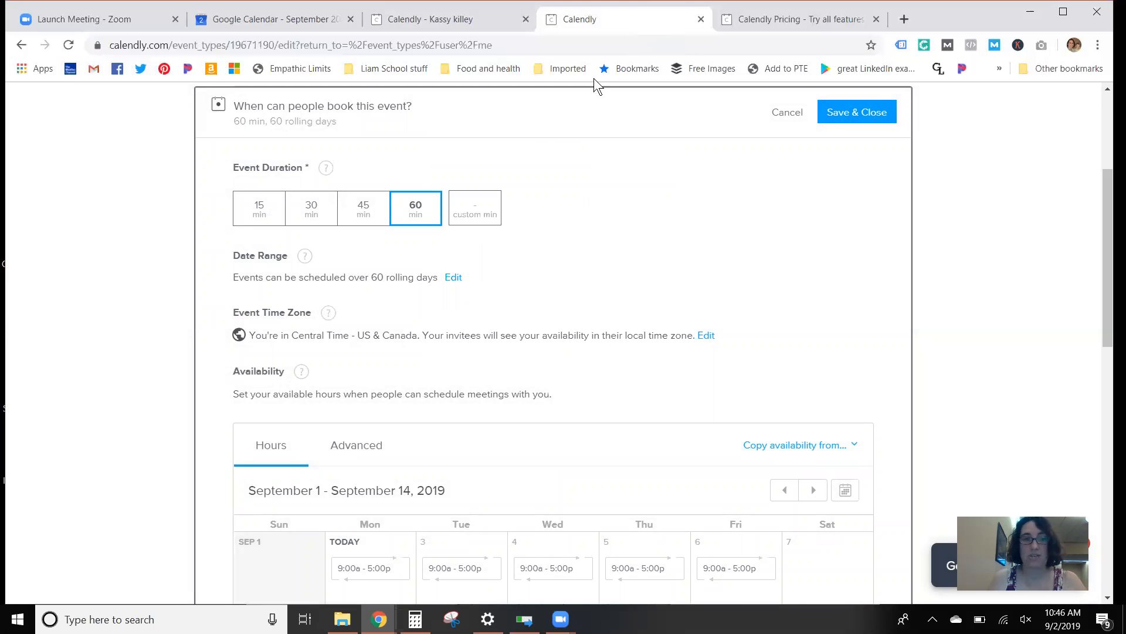
Step: Set the end of Monday's available hours to 3:00 pm and apply it to all Mondays
scroll(529, 276, down, 3)
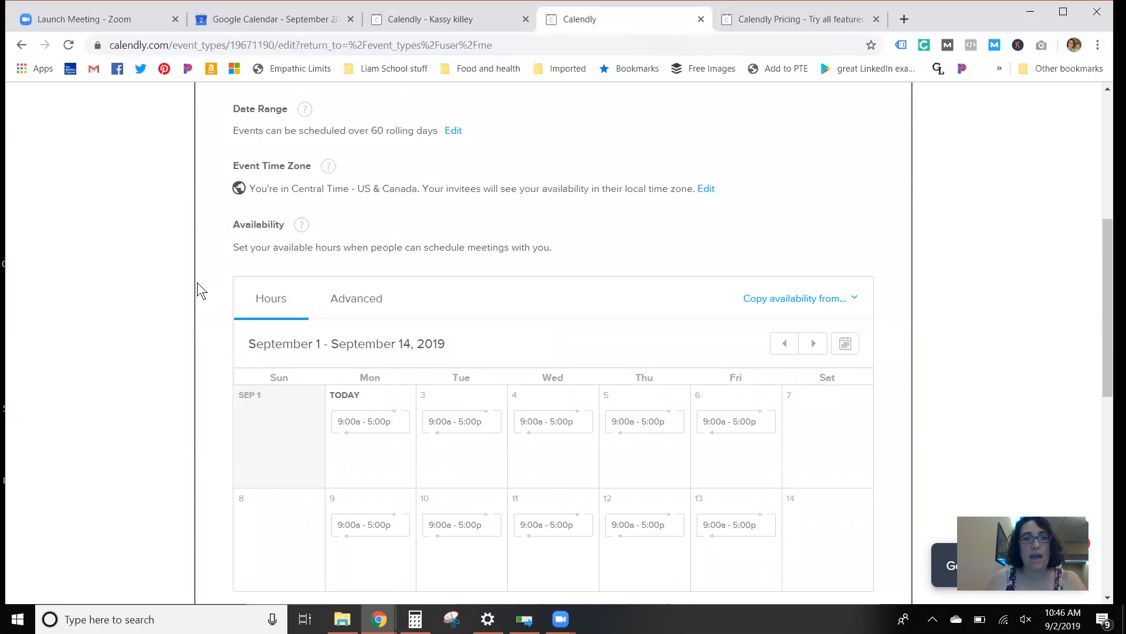
scroll(197, 283, down, 3)
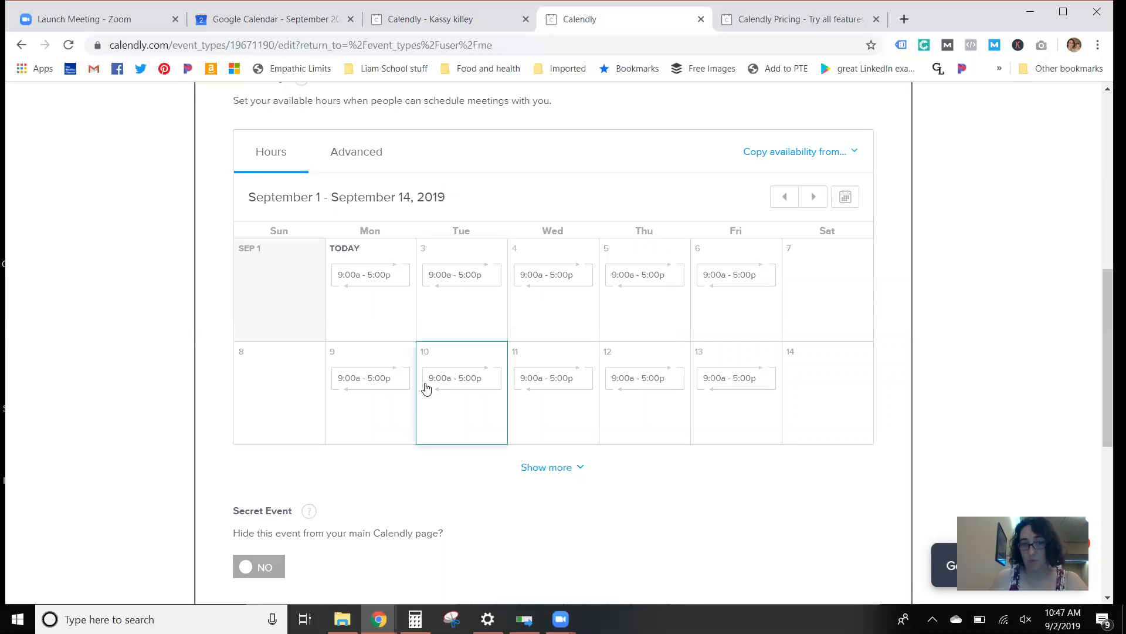
click(382, 293)
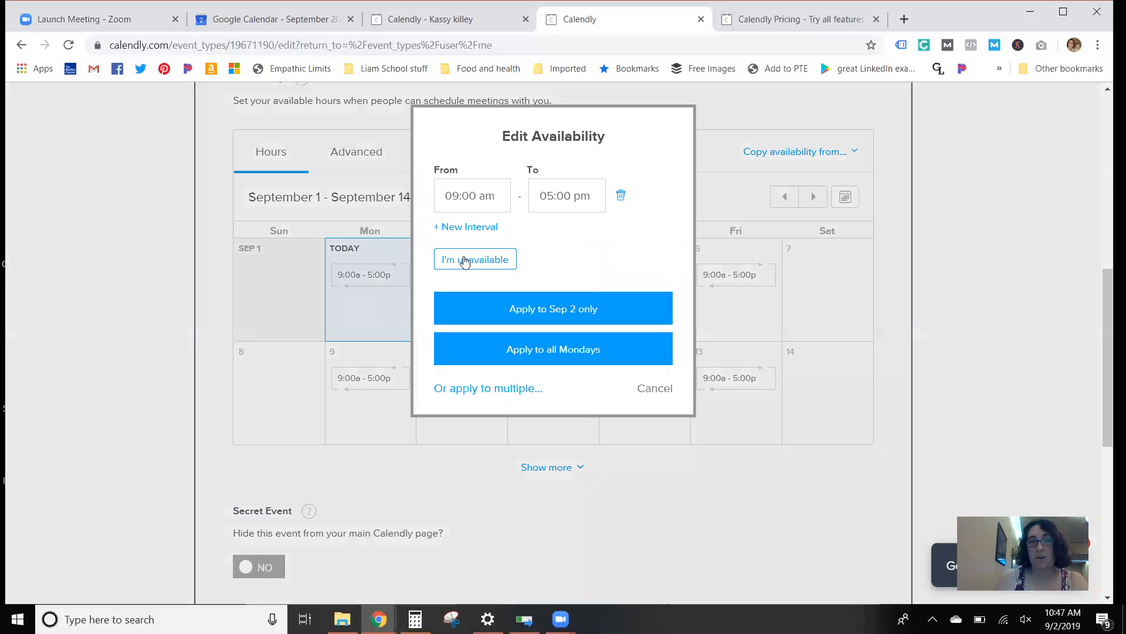
click(550, 197)
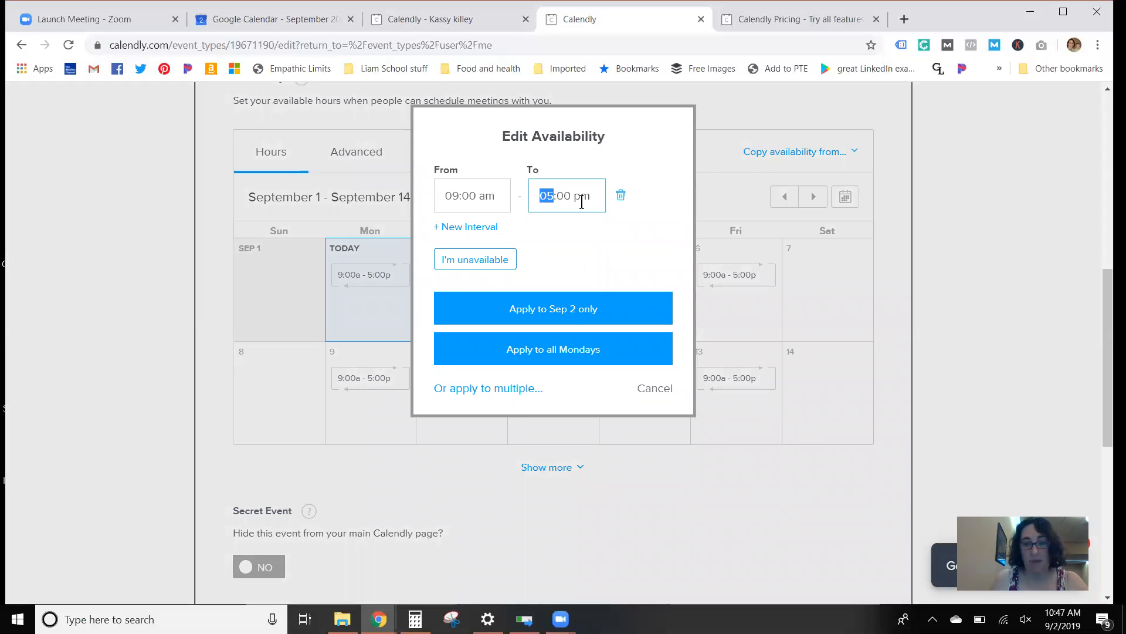
text(3)
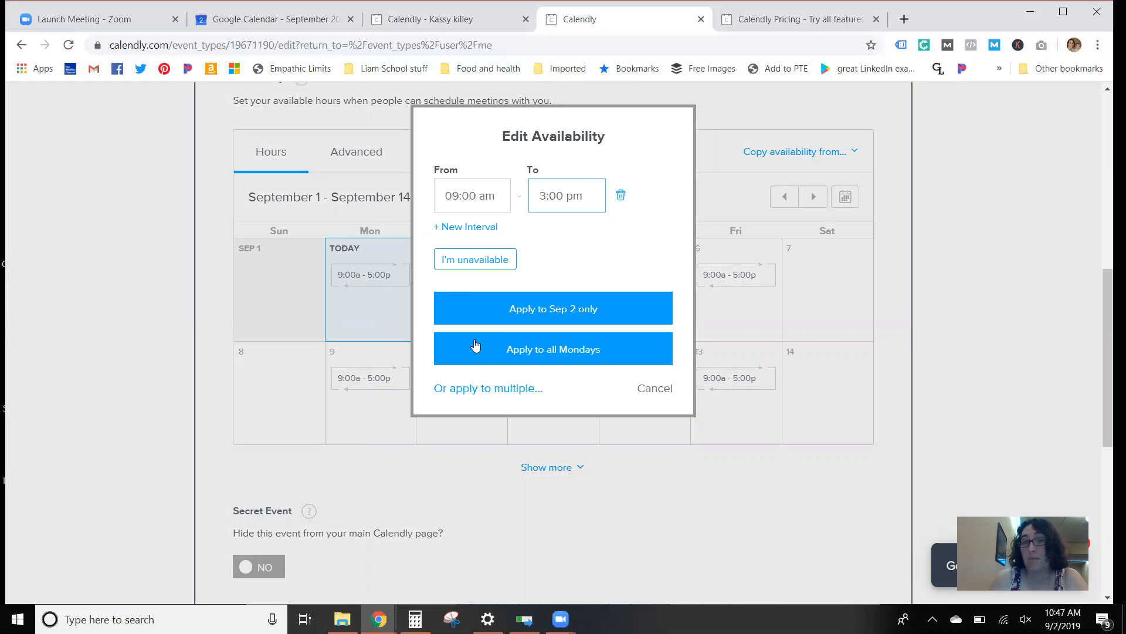
click(596, 355)
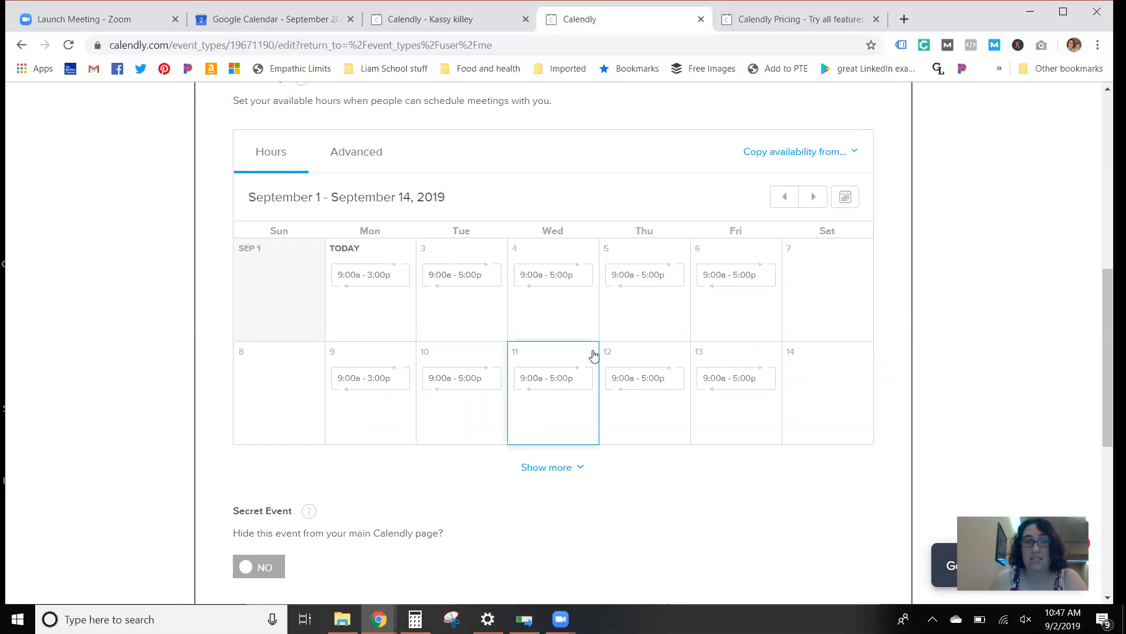
Step: Try applying the Wednesday, September 4 availability to multiple specific dates instead of repeating weekdays
click(562, 275)
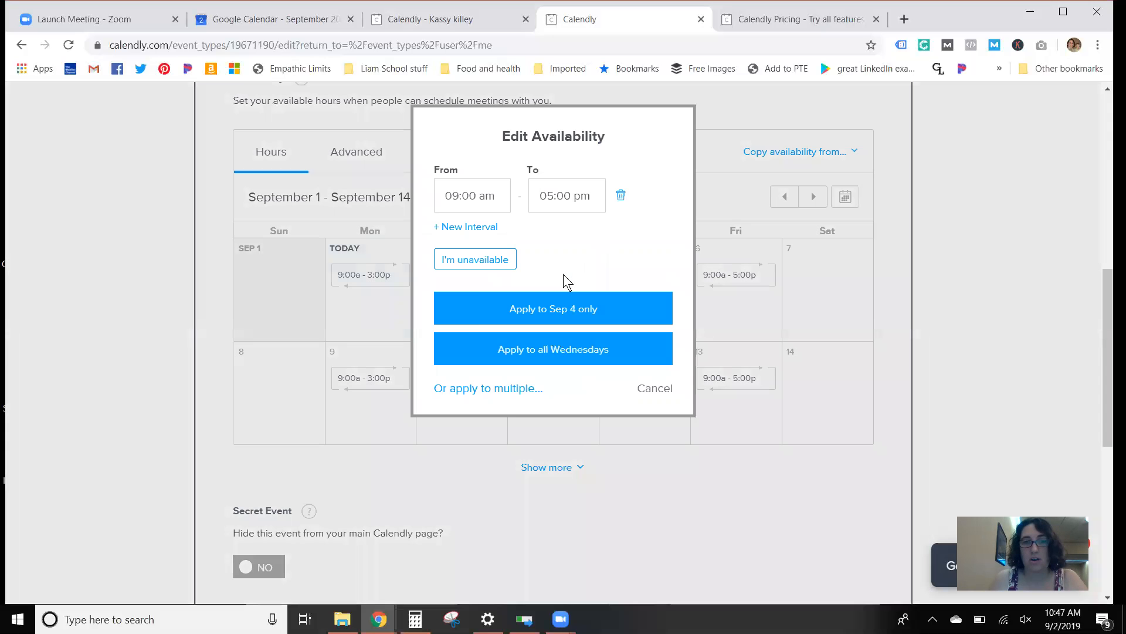
click(490, 395)
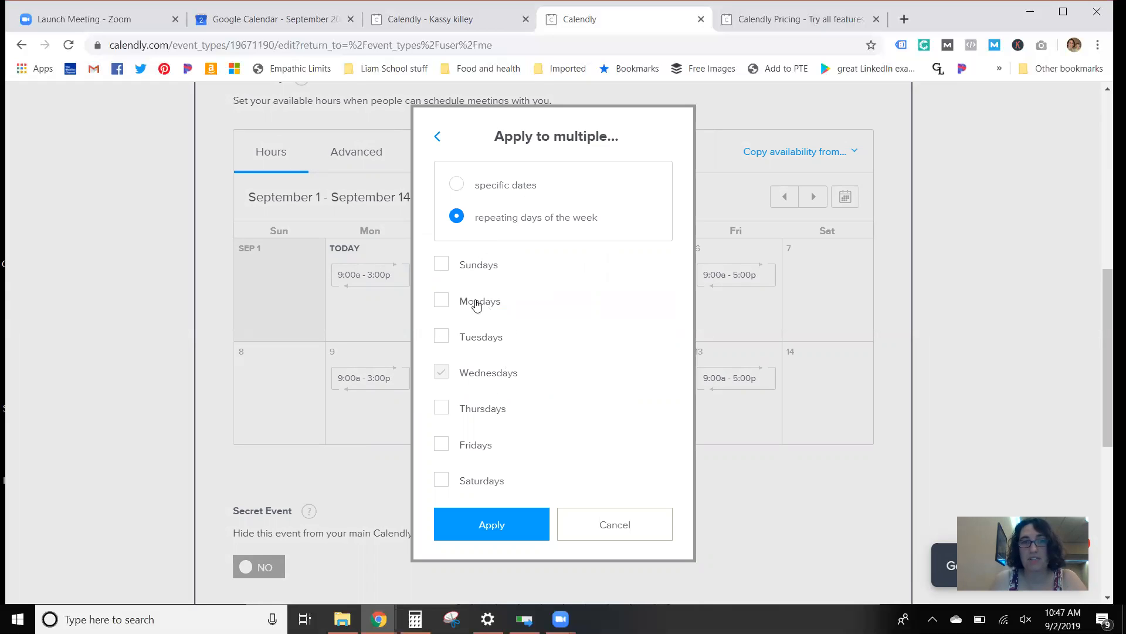
click(513, 193)
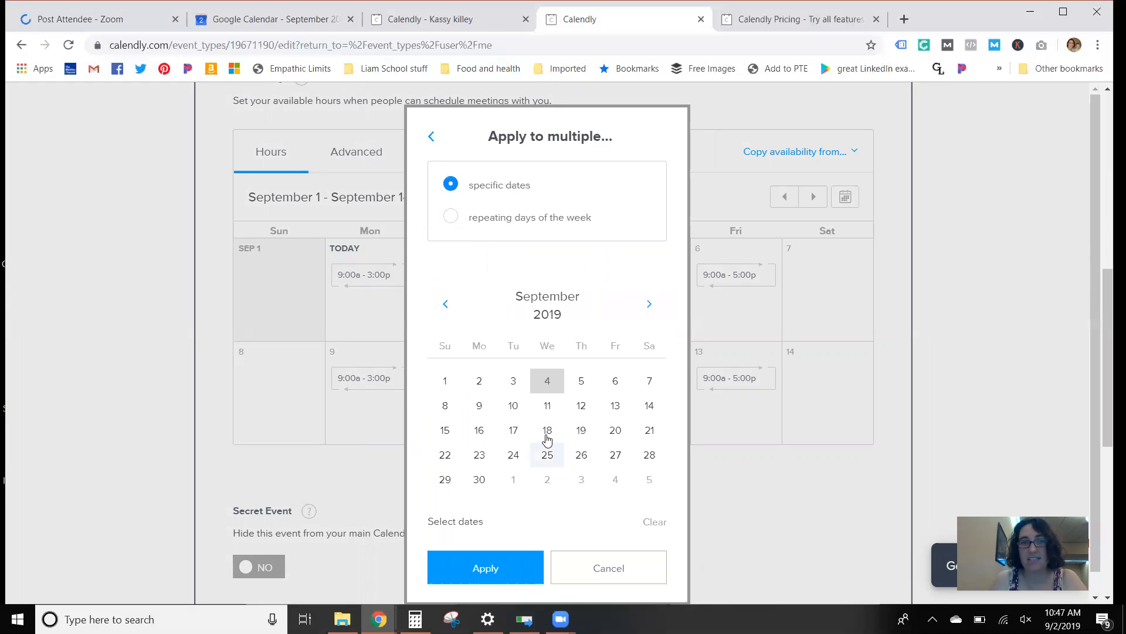
click(609, 569)
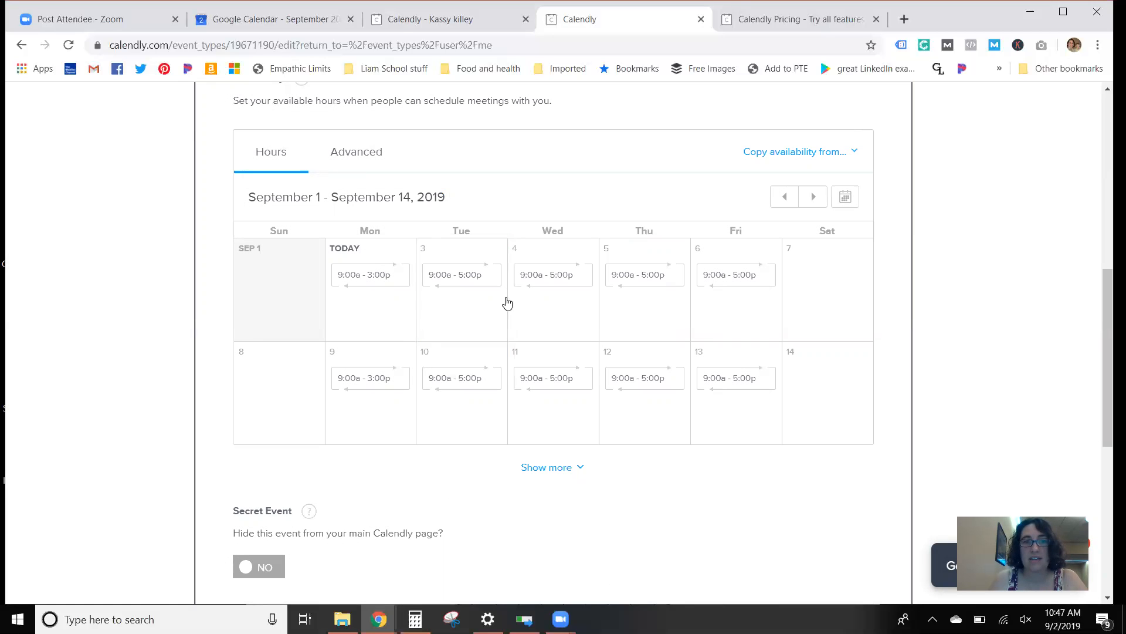
Step: Set the event's availability increments to 15 min in the advanced availability settings, comparing with the time slots on the booking page
click(377, 162)
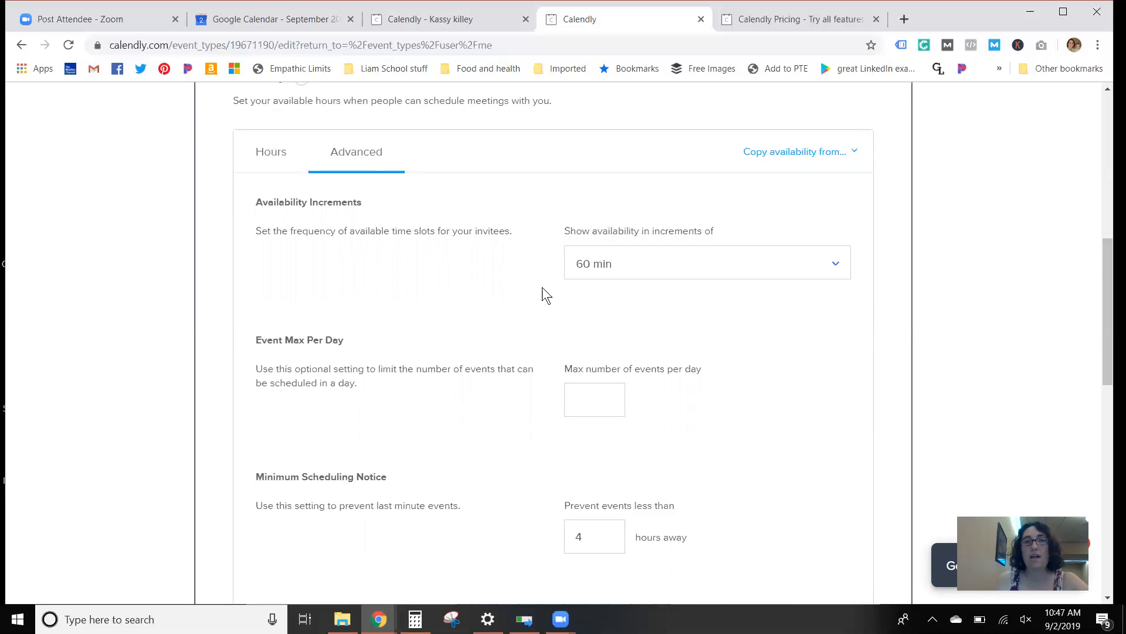
click(653, 273)
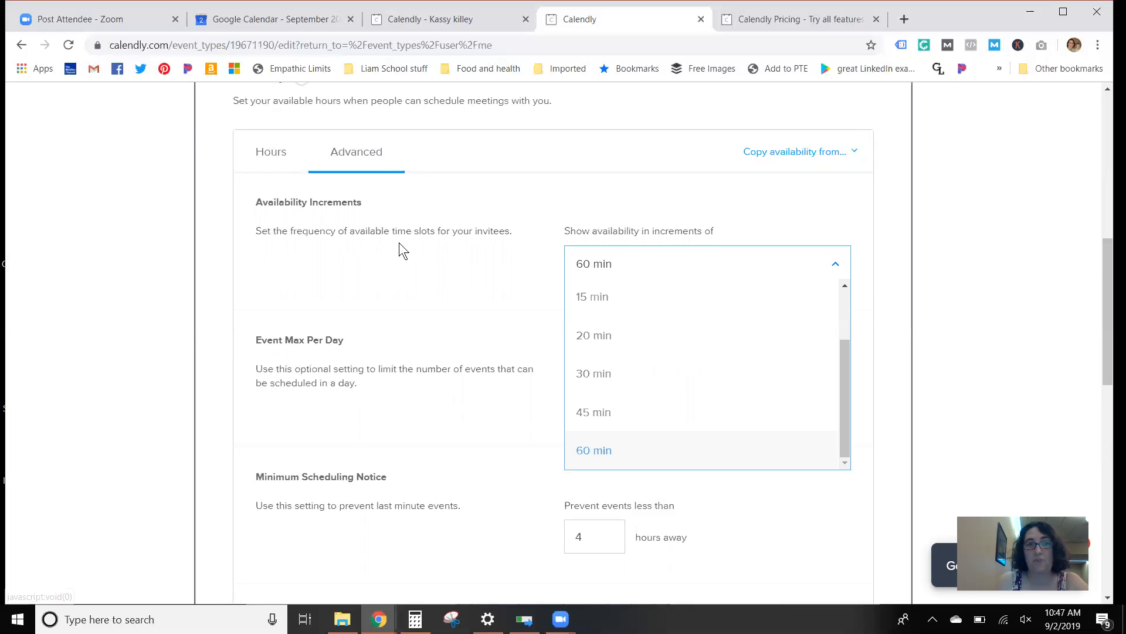
click(597, 271)
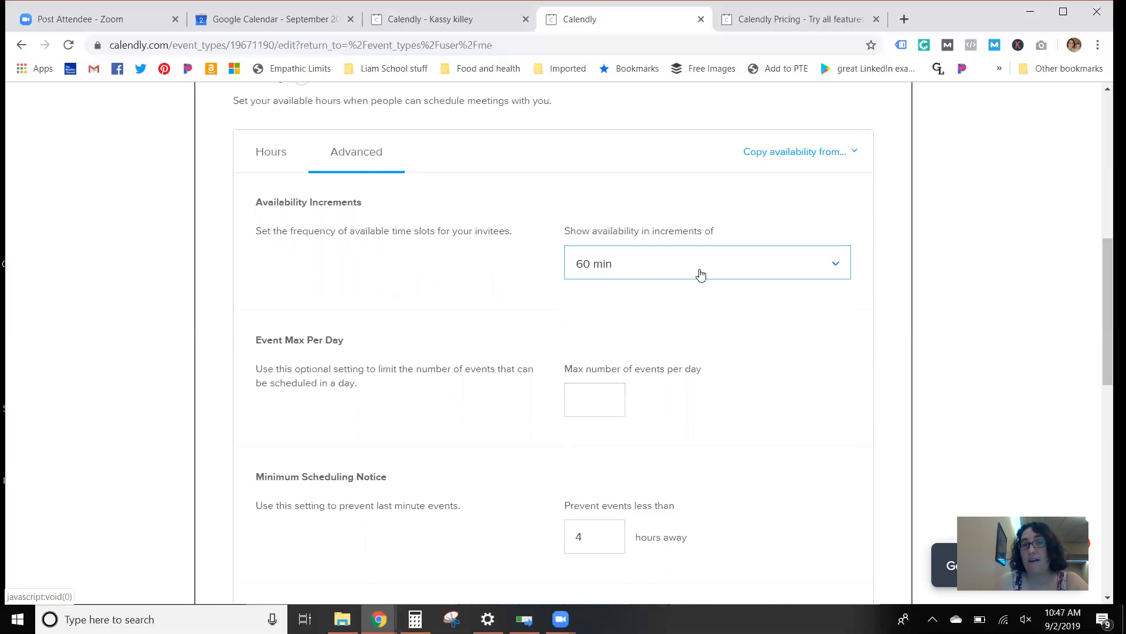
click(413, 19)
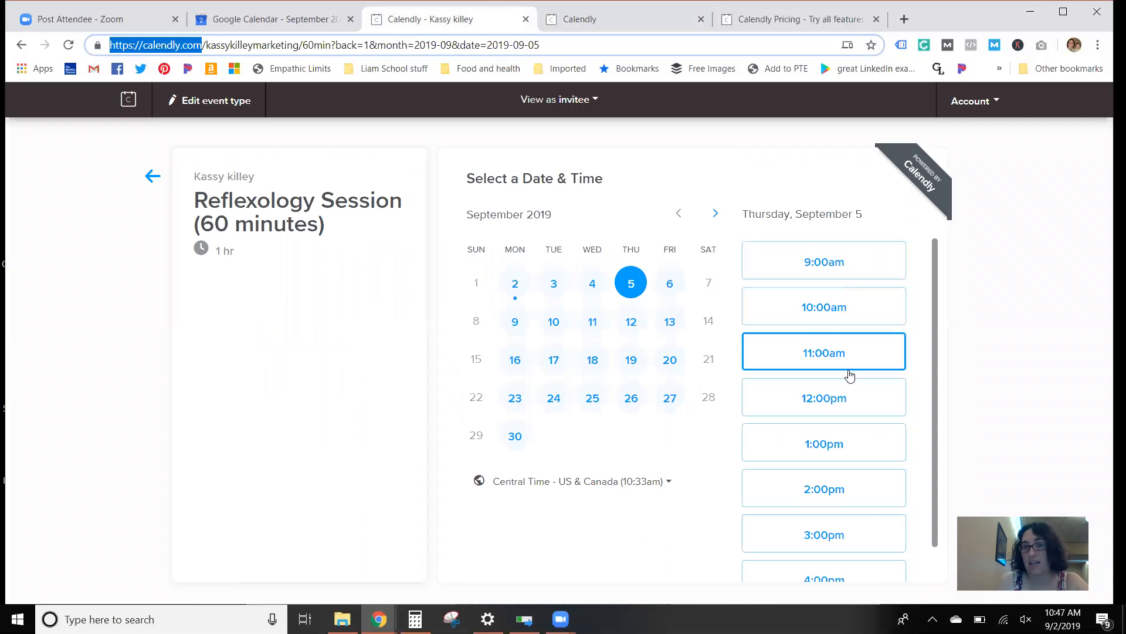
click(653, 26)
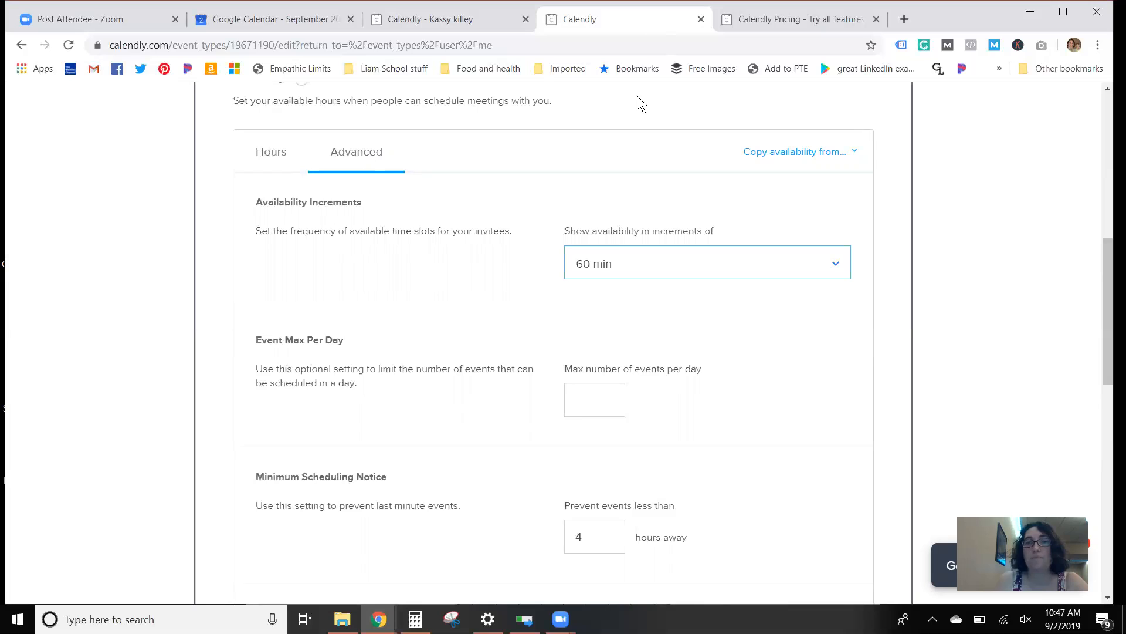
click(616, 272)
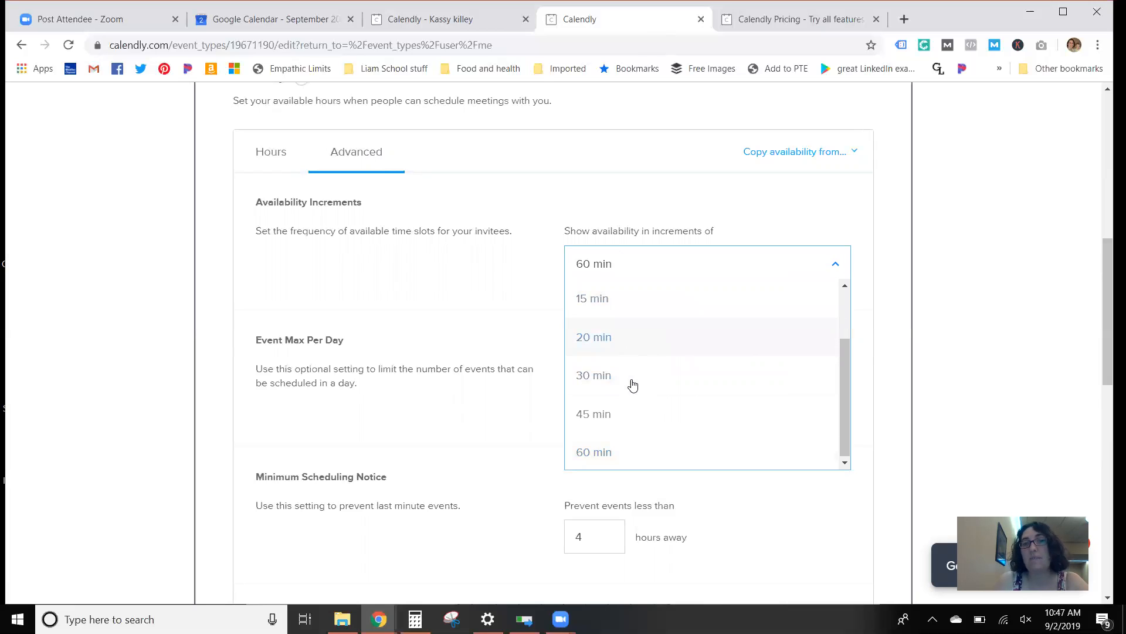
click(612, 318)
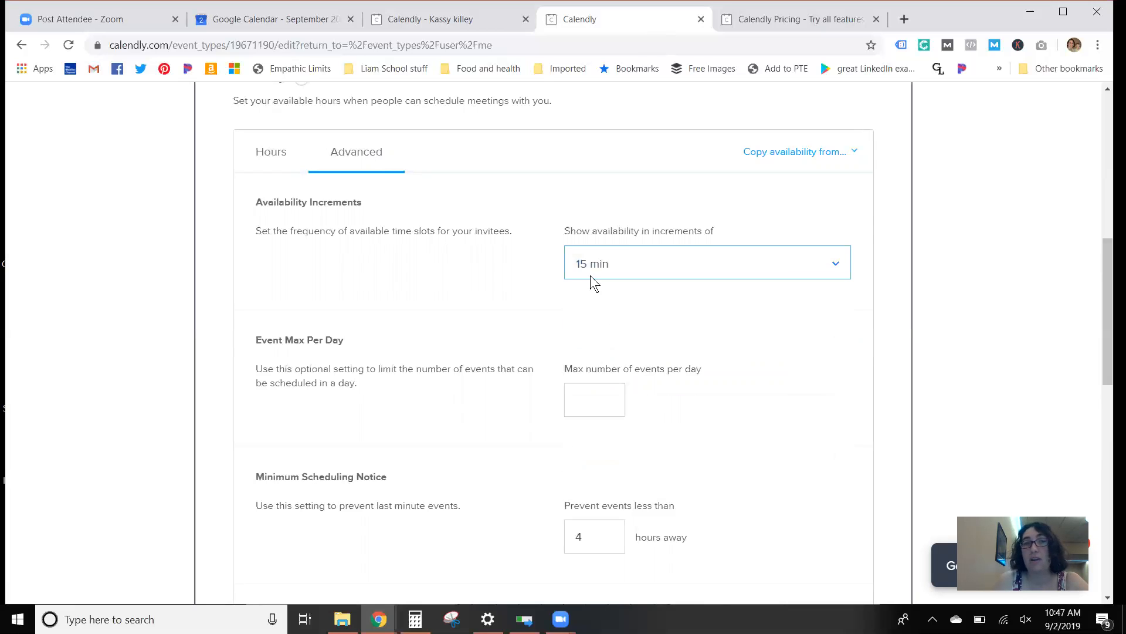
scroll(756, 370, down, 9)
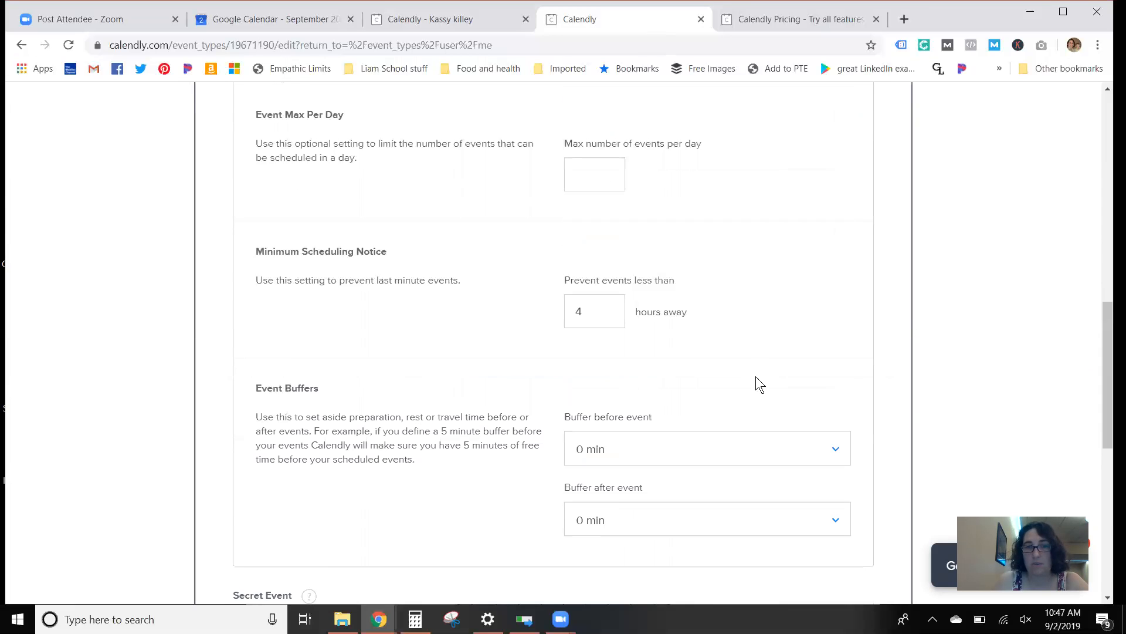
Step: Save the availability settings, refresh the live booking page and select the 9:30am slot on Thursday, September 5
click(861, 439)
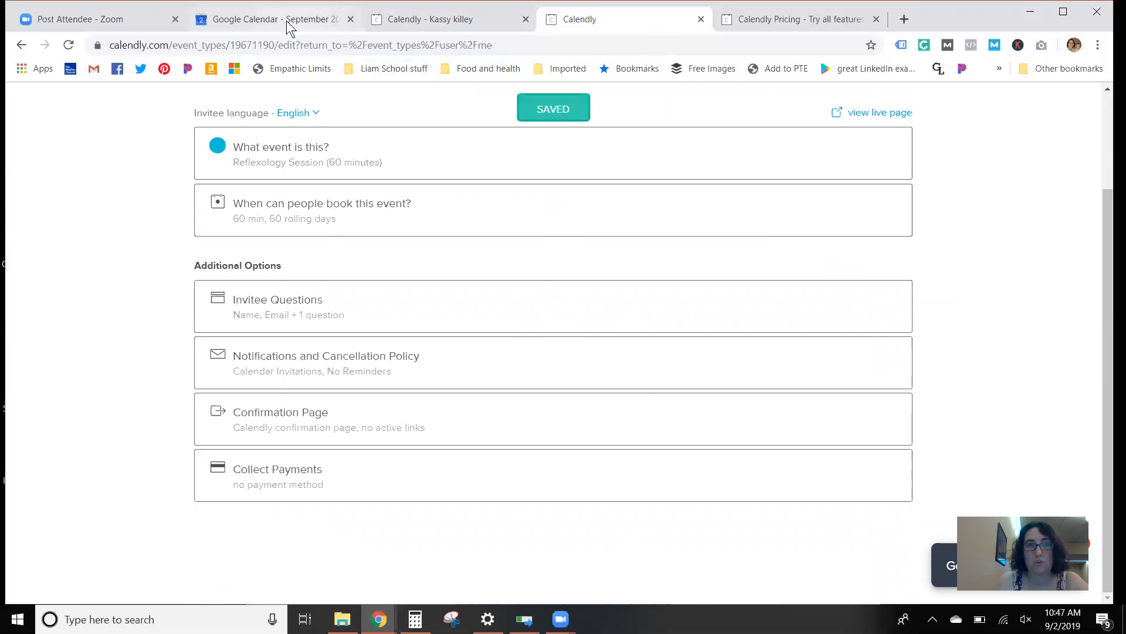
click(439, 20)
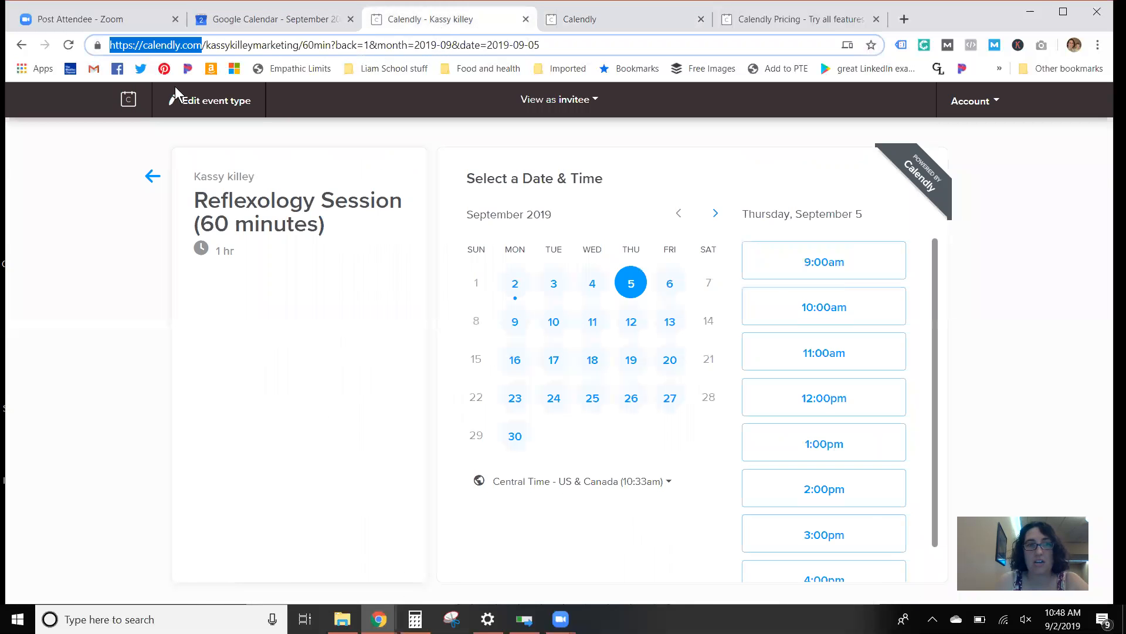
click(68, 45)
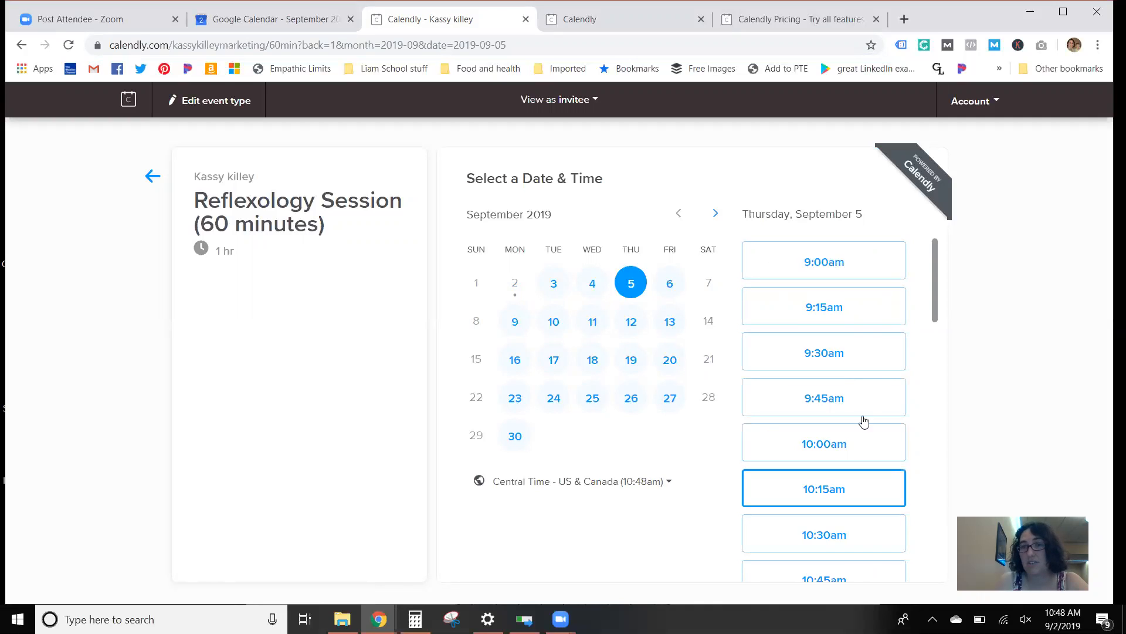
click(852, 361)
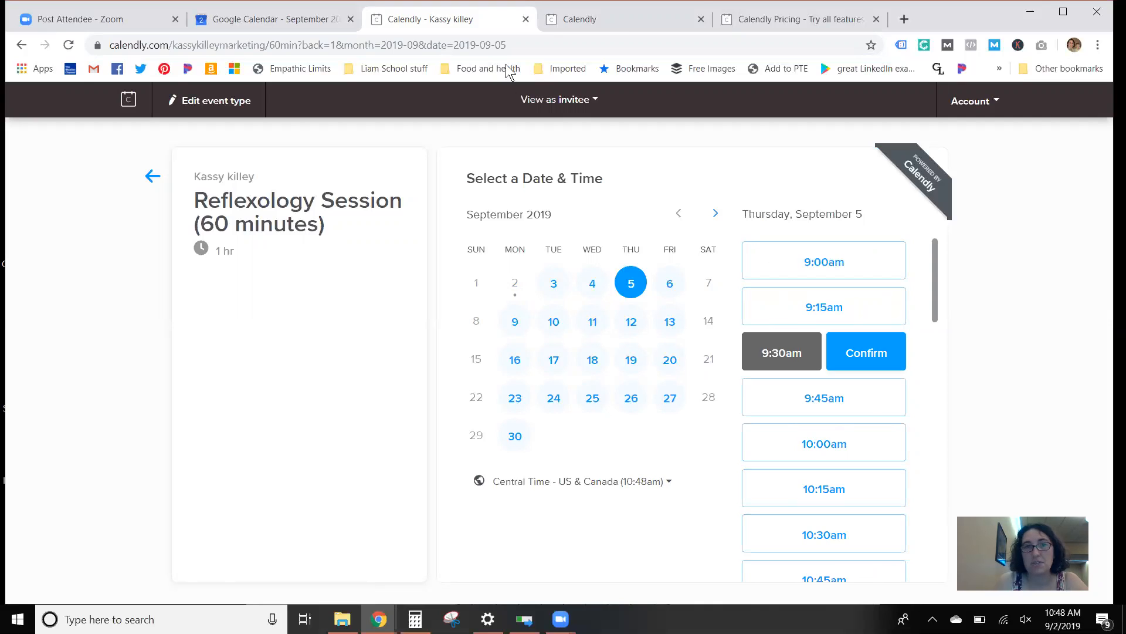
Step: Reopen the event's advanced availability settings and look through the availability increment options without changing the selection
click(648, 19)
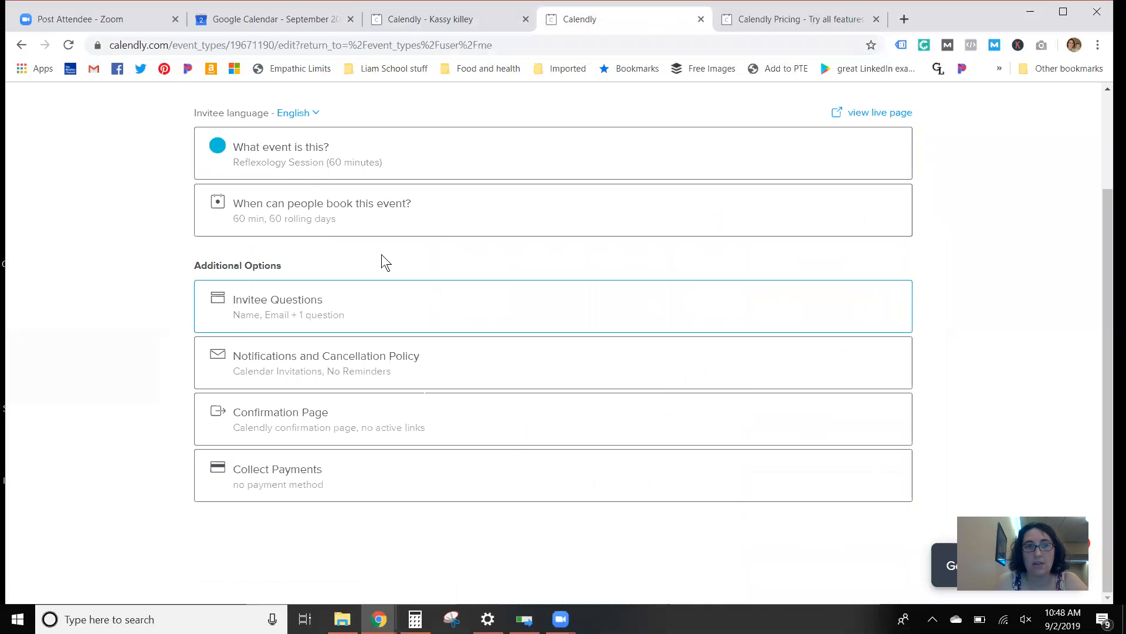
click(370, 209)
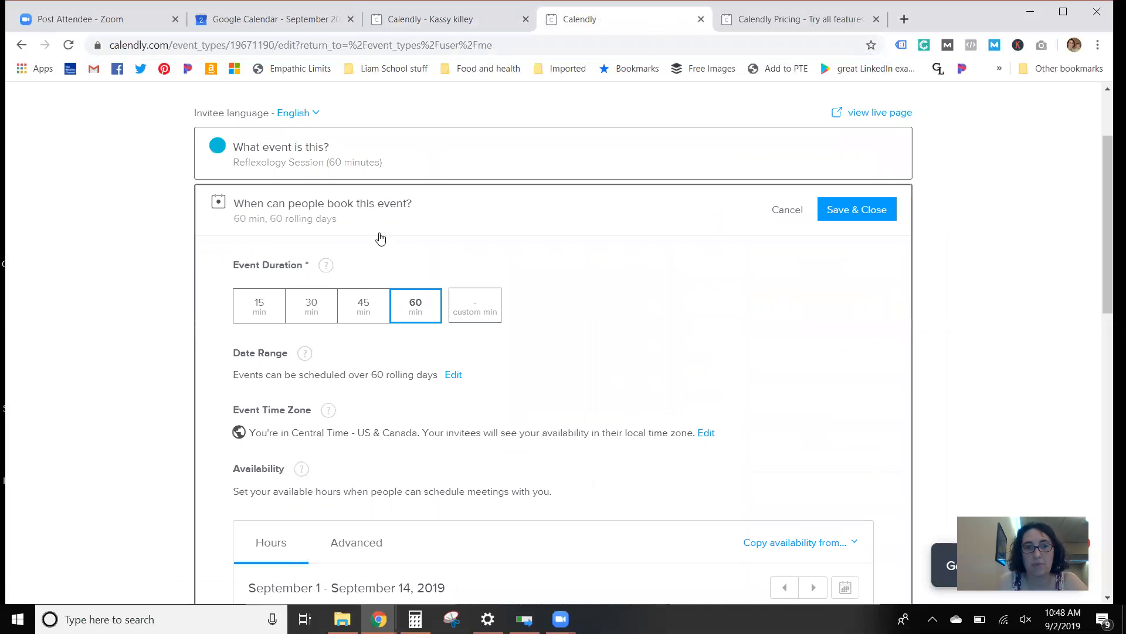
scroll(437, 279, down, 5)
scroll(405, 246, down, 4)
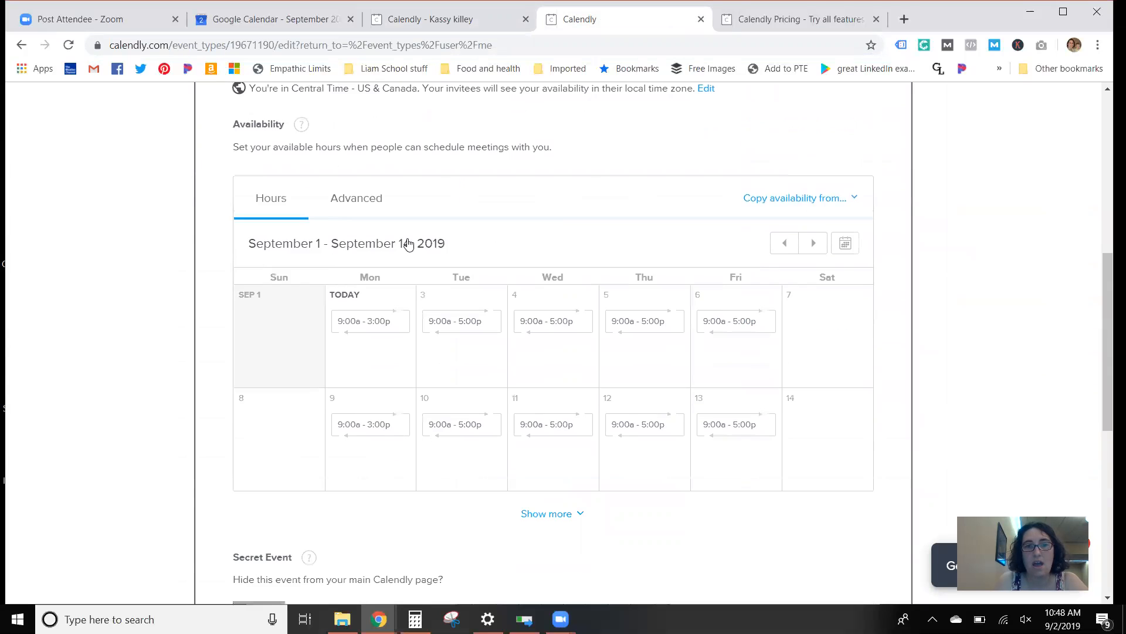
scroll(375, 258, up, 4)
click(352, 252)
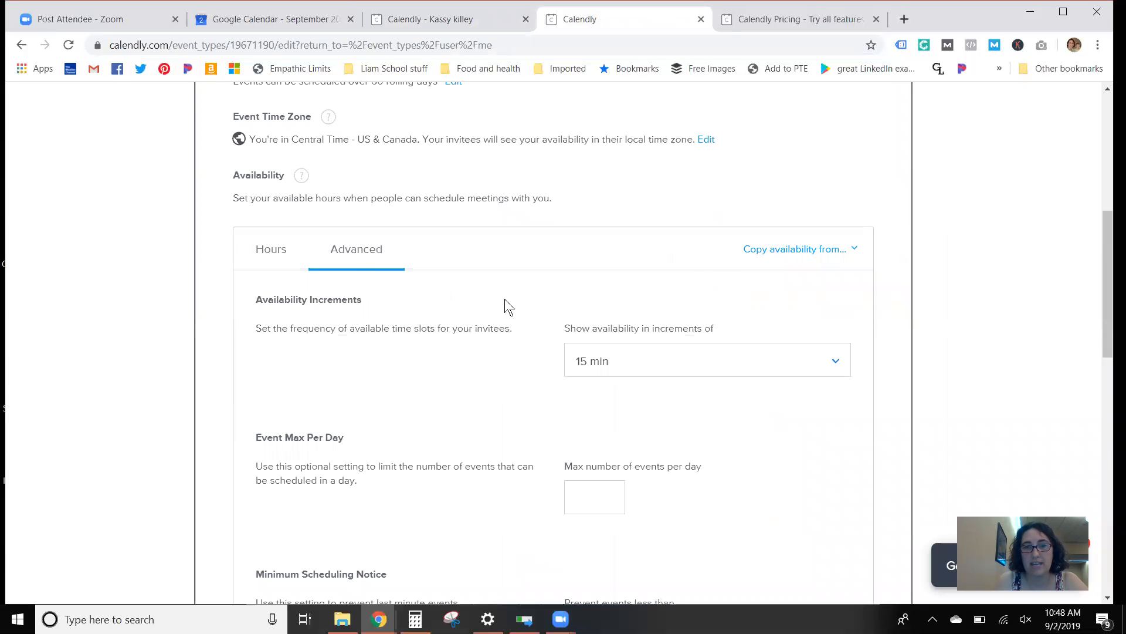
scroll(675, 282, down, 3)
click(648, 215)
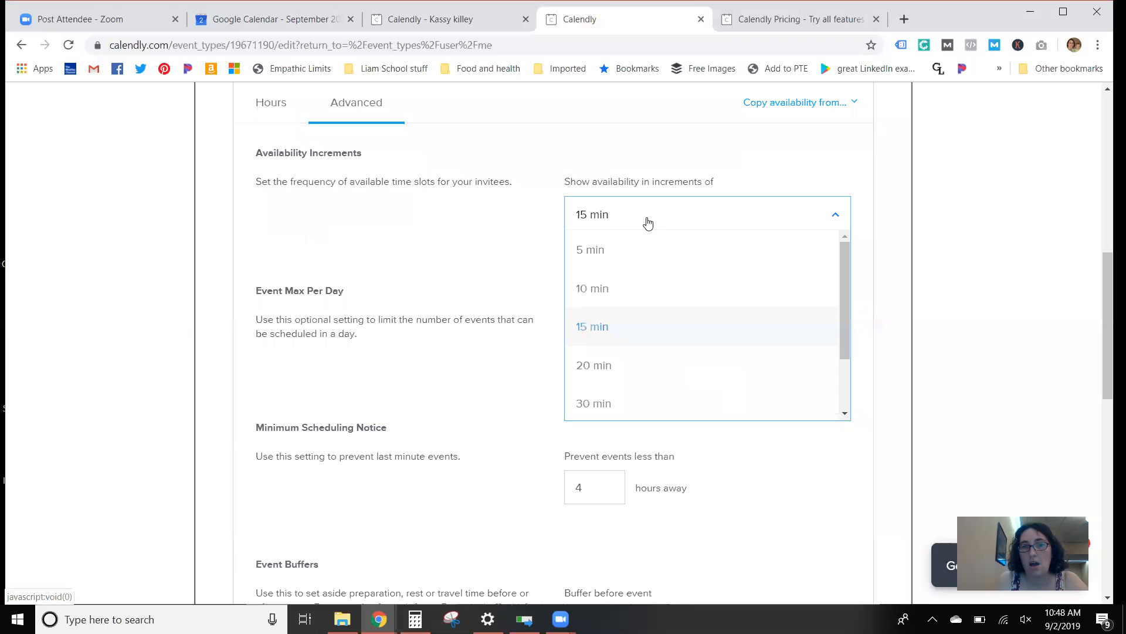
scroll(656, 346, down, 2)
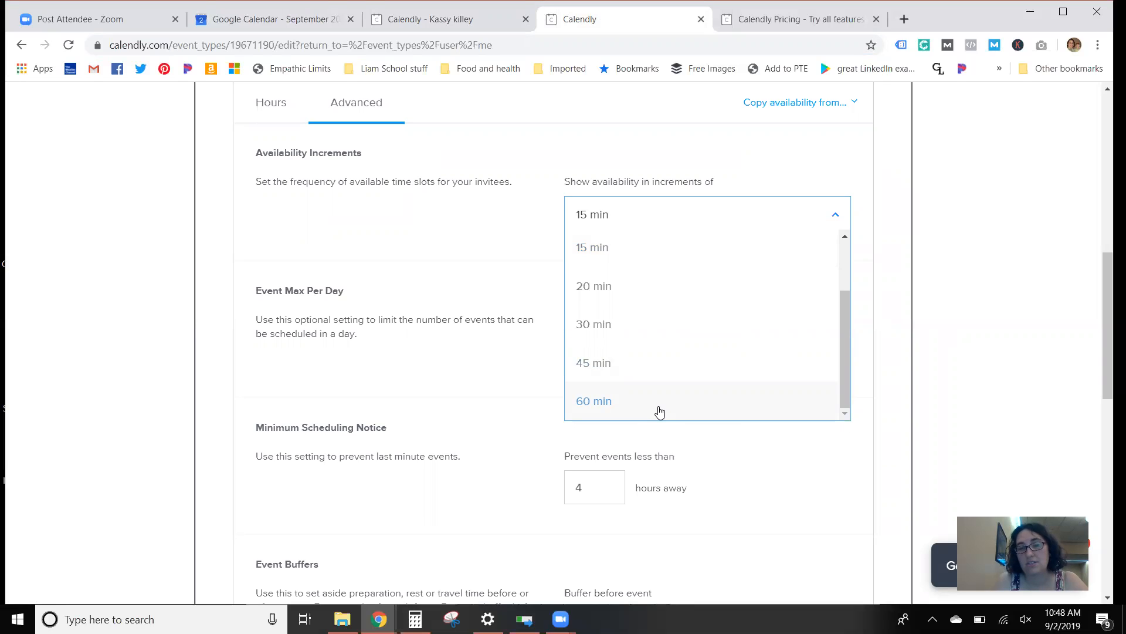
click(427, 227)
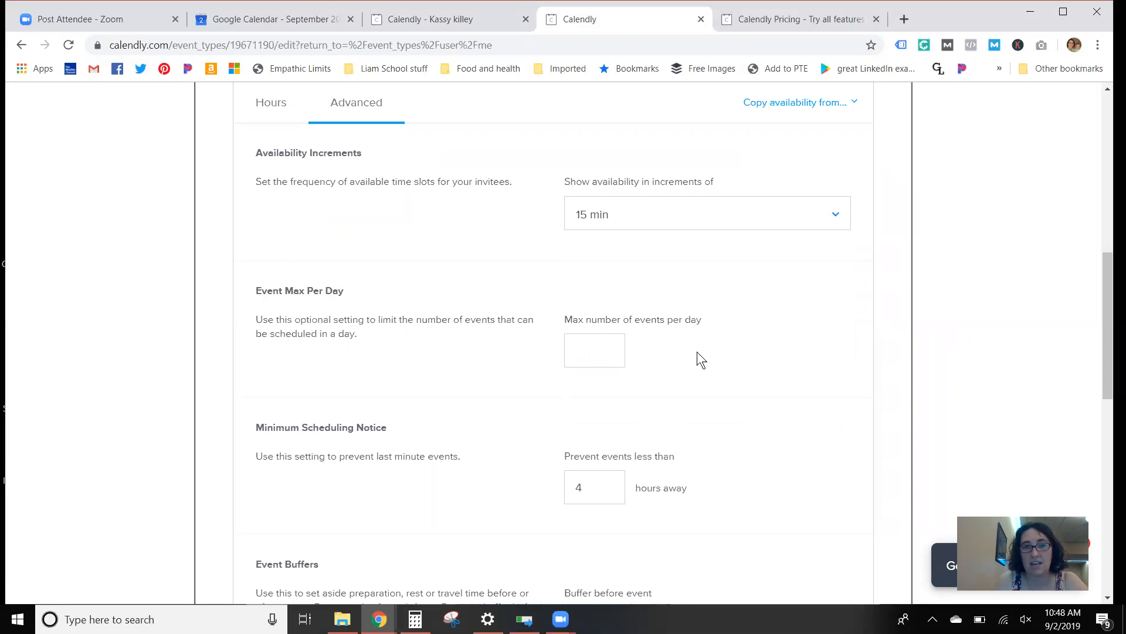
Step: Limit the event to a maximum of 5 bookings per day
click(595, 354)
click(592, 349)
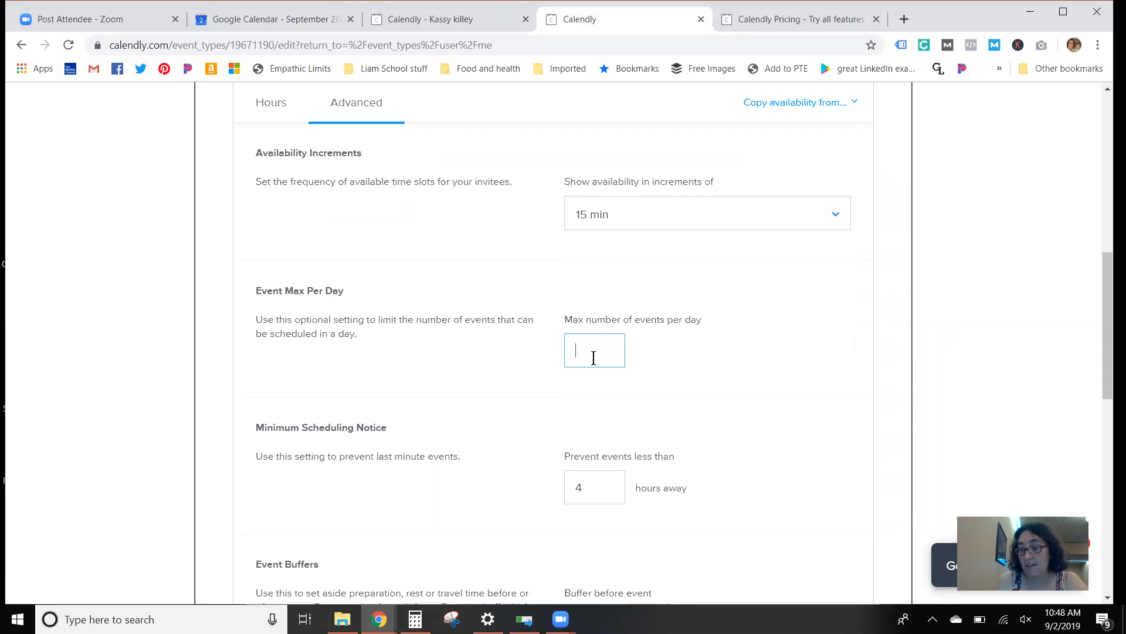
text(5)
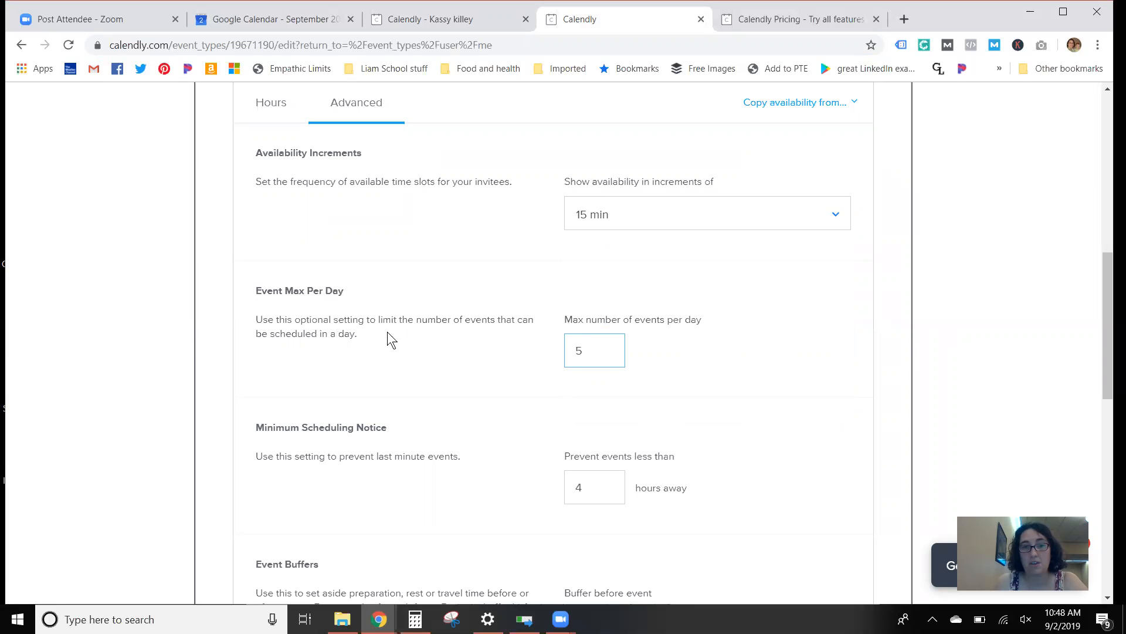
scroll(738, 384, down, 2)
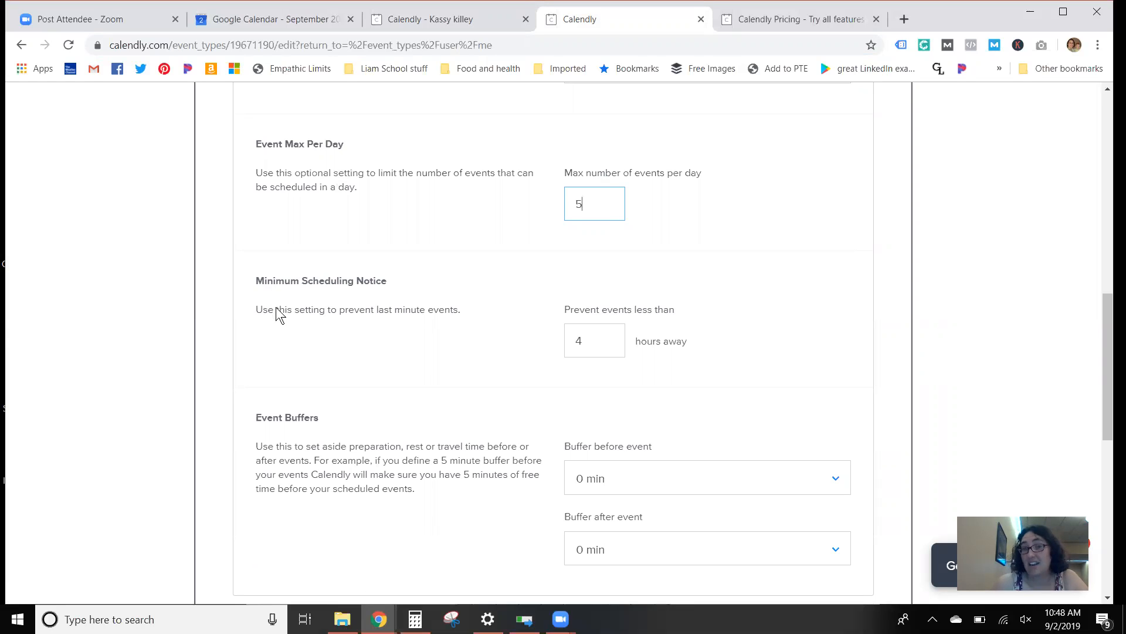
Step: Set the minimum scheduling notice to 24 hours
key(Tab)
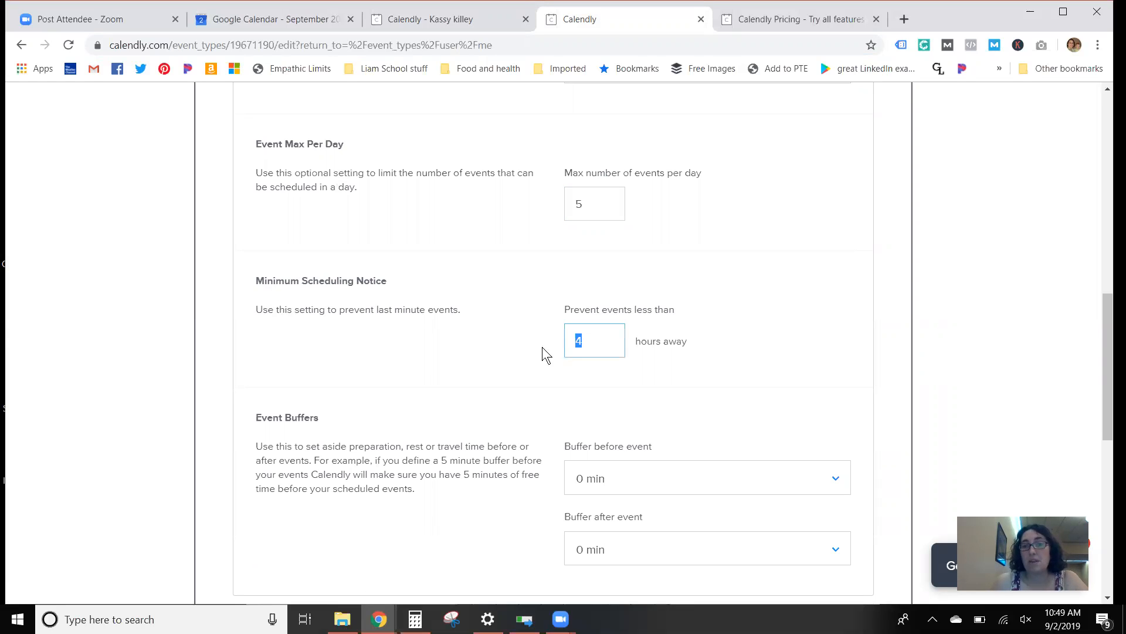
text(24)
key(BackSpace)
text(4)
Step: Set the minimum scheduling notice to prevent events less than 72 hours away
drag(604, 339, 546, 343)
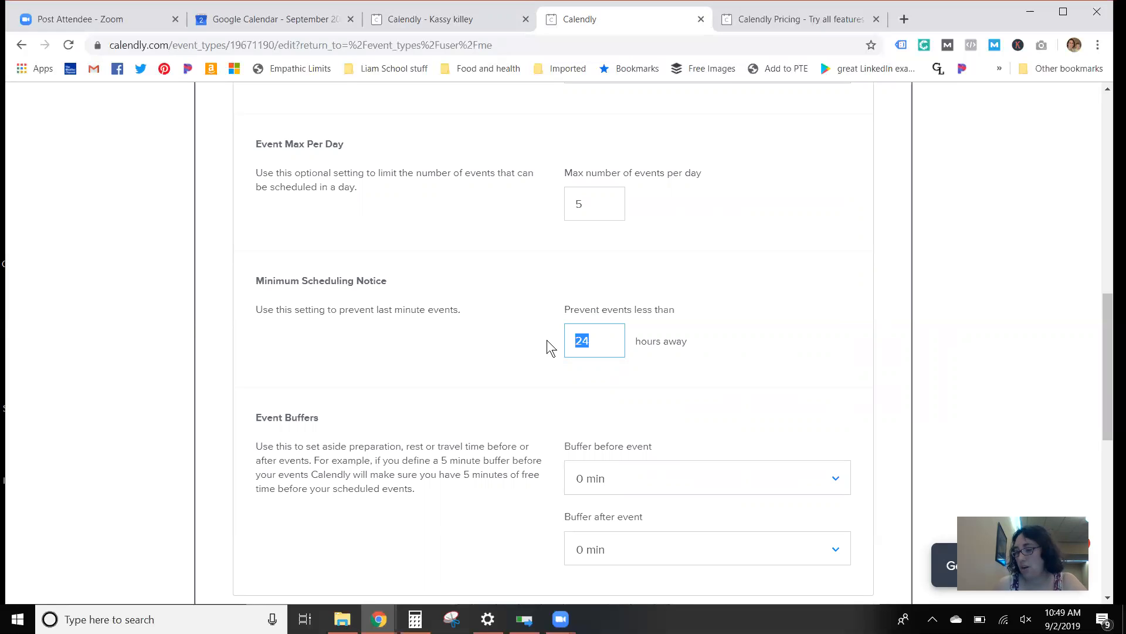
text(72)
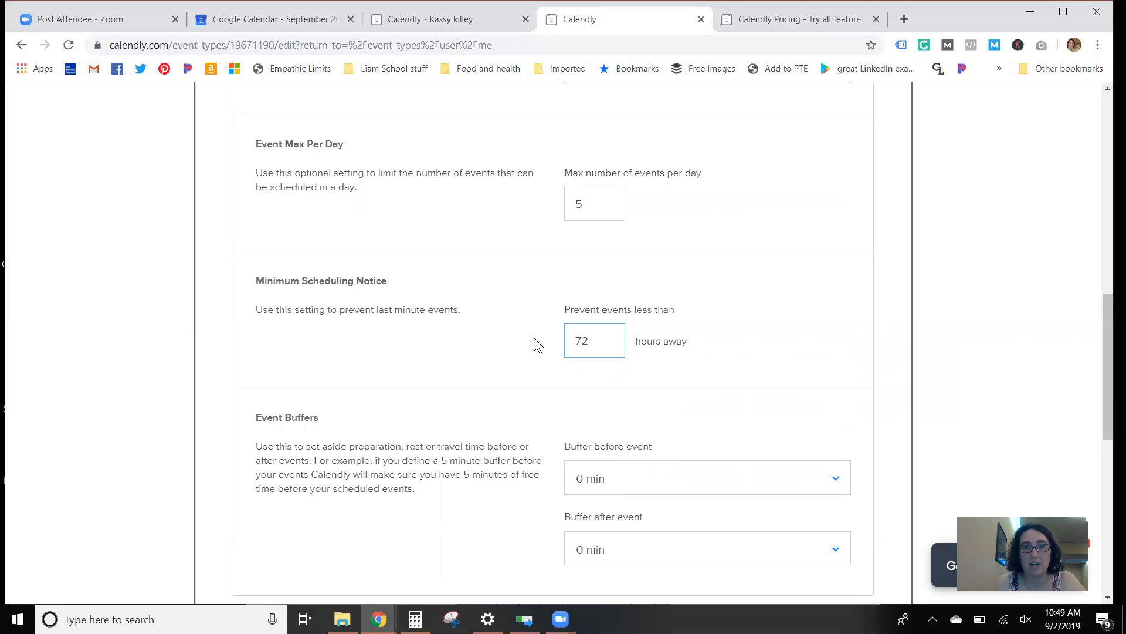
click(529, 341)
Step: Review the event buffer settings, including the buffer lengths offered before an event, and the secret event option
scroll(510, 340, down, 3)
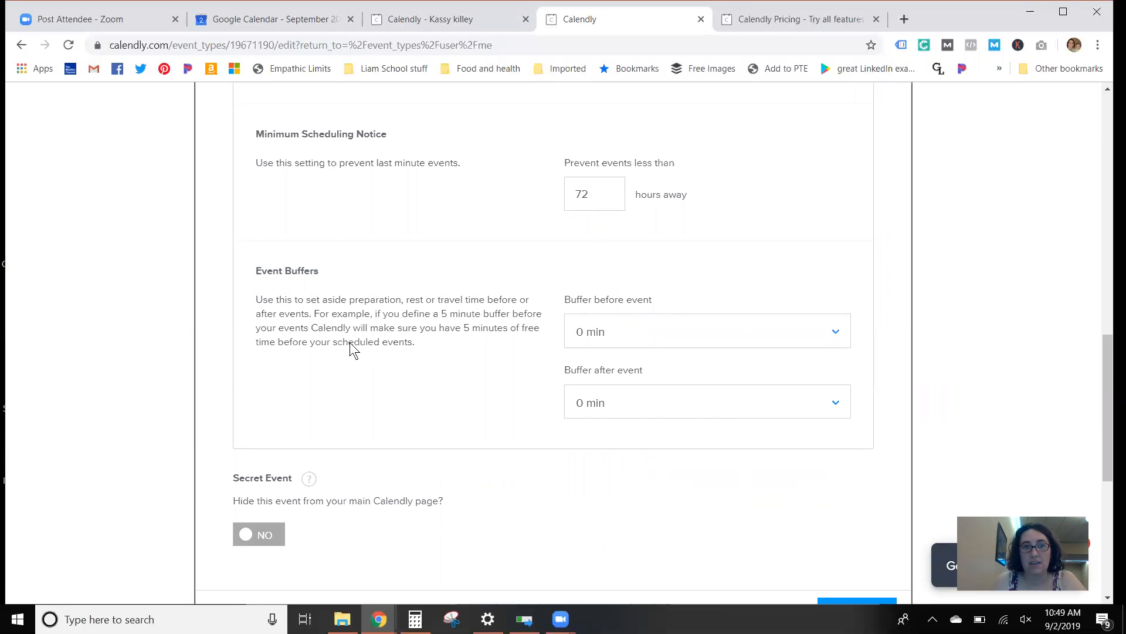
scroll(347, 328, down, 3)
scroll(317, 226, up, 1)
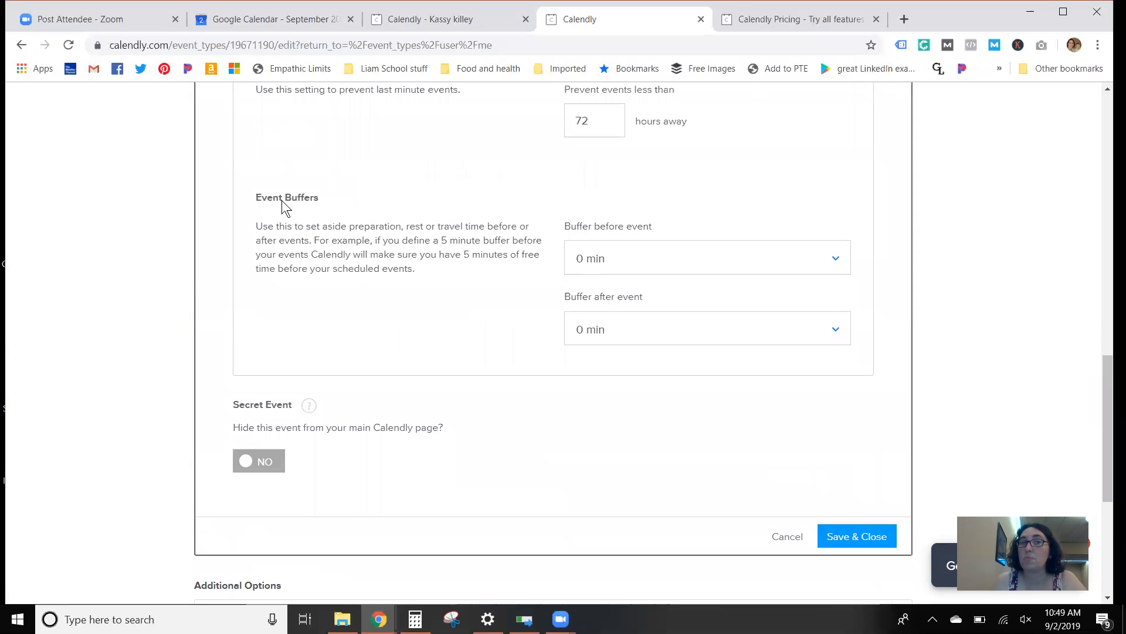
click(624, 263)
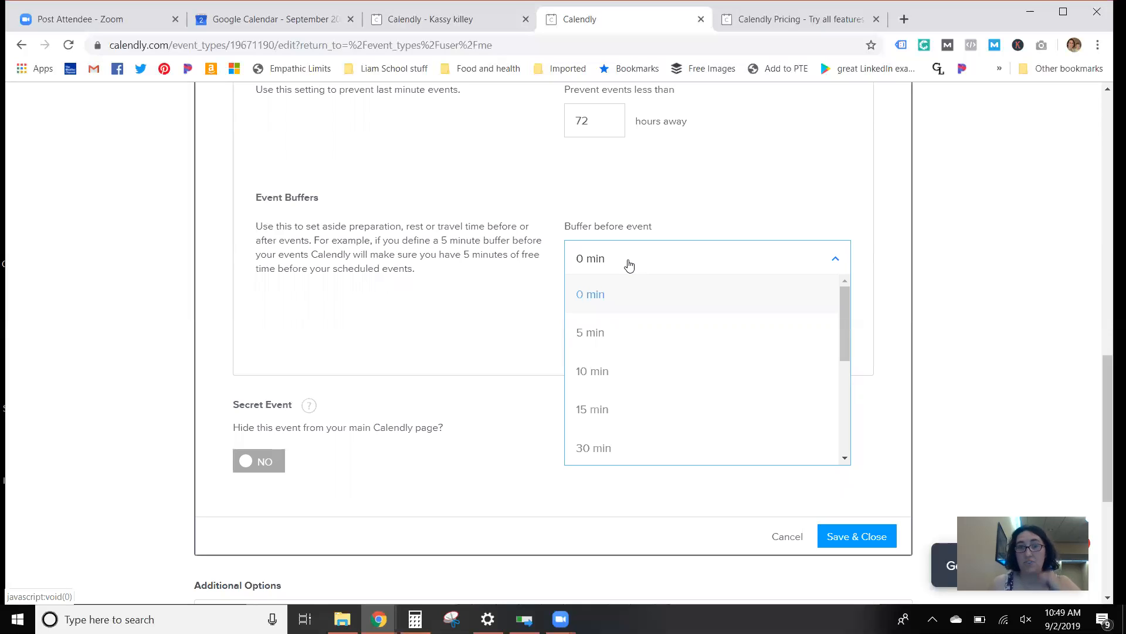
click(626, 257)
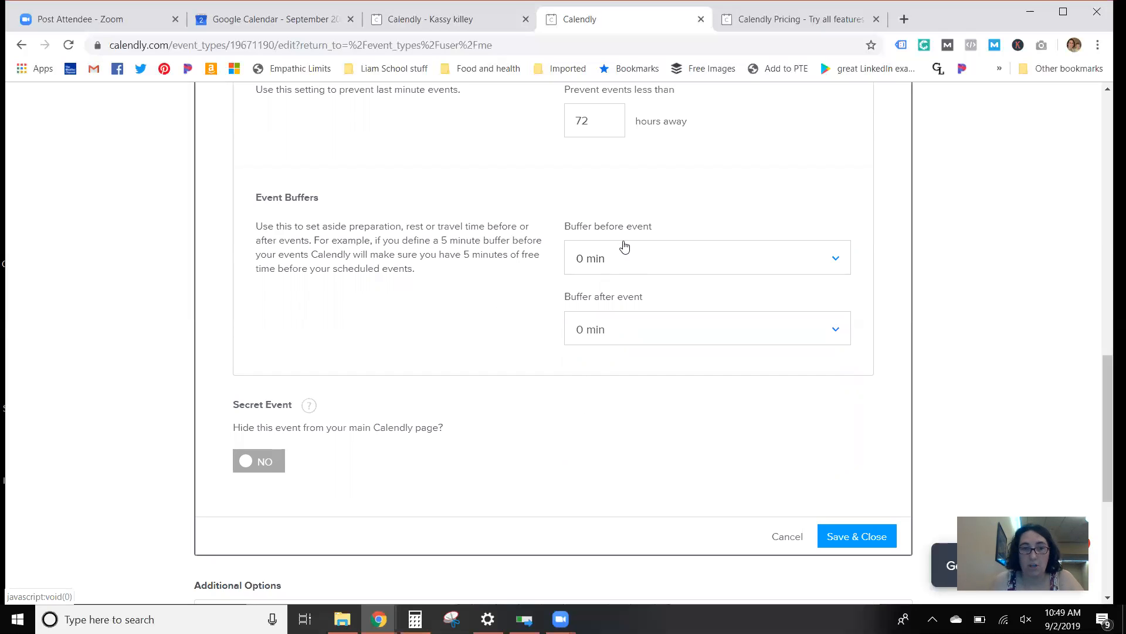
scroll(447, 360, down, 3)
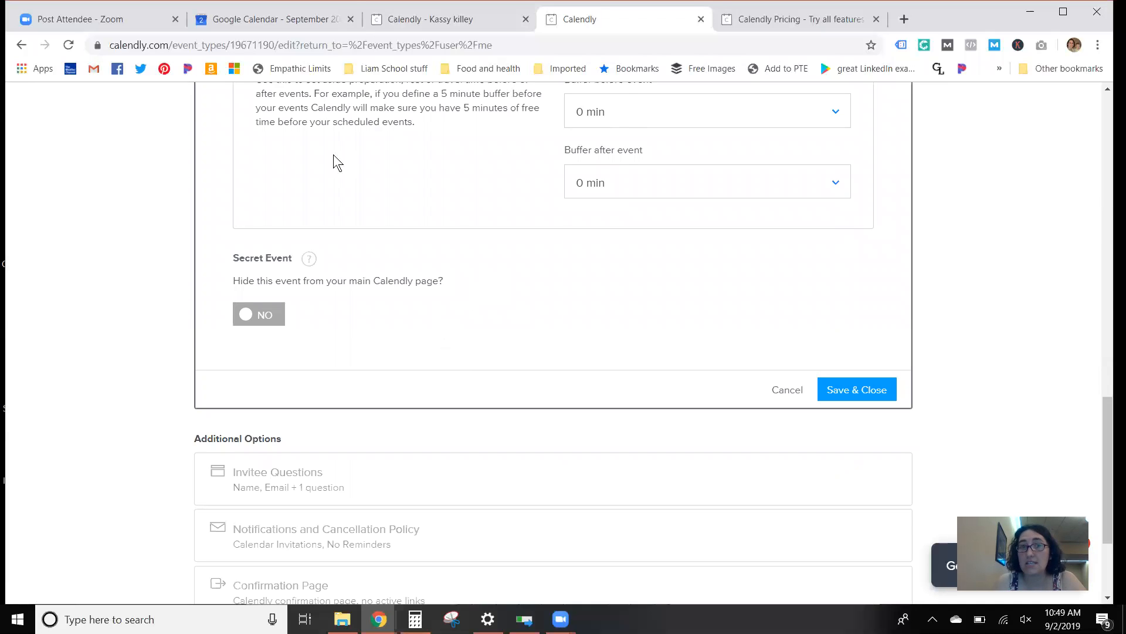
Step: Check the September 2019 Google Calendar and the live booking page, and save the event's availability settings in the Calendly editor
click(267, 22)
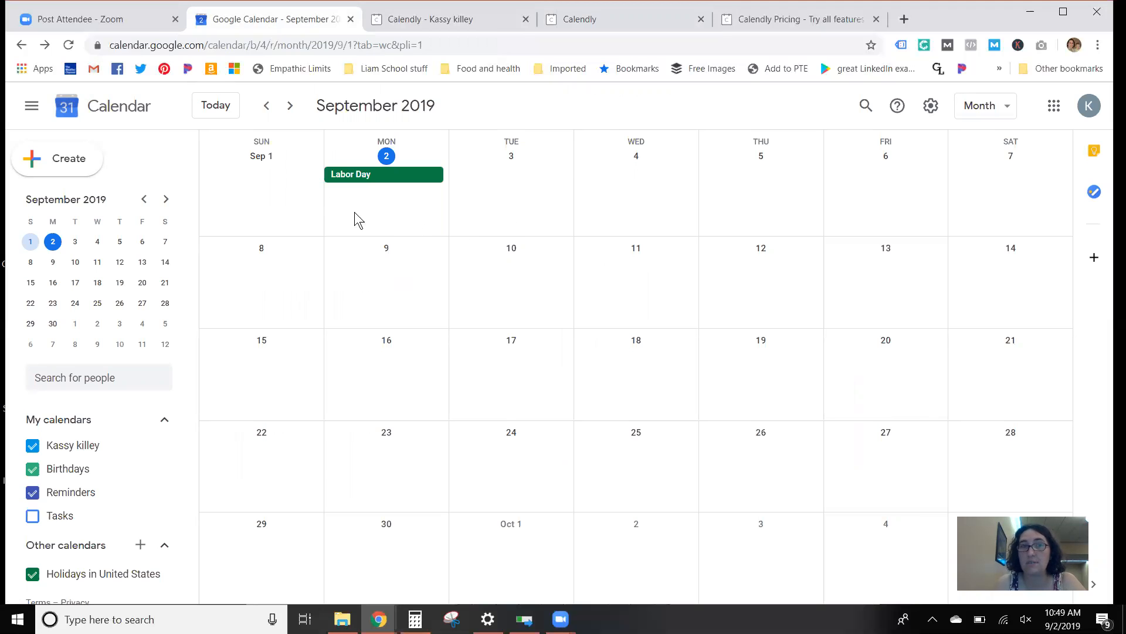
click(449, 20)
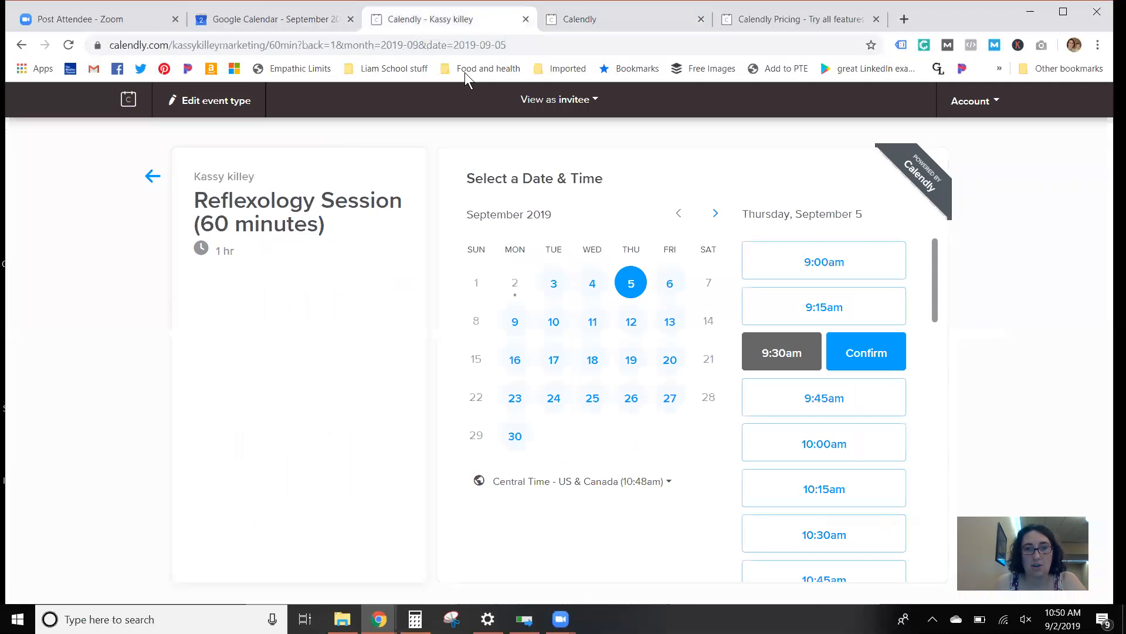
click(600, 26)
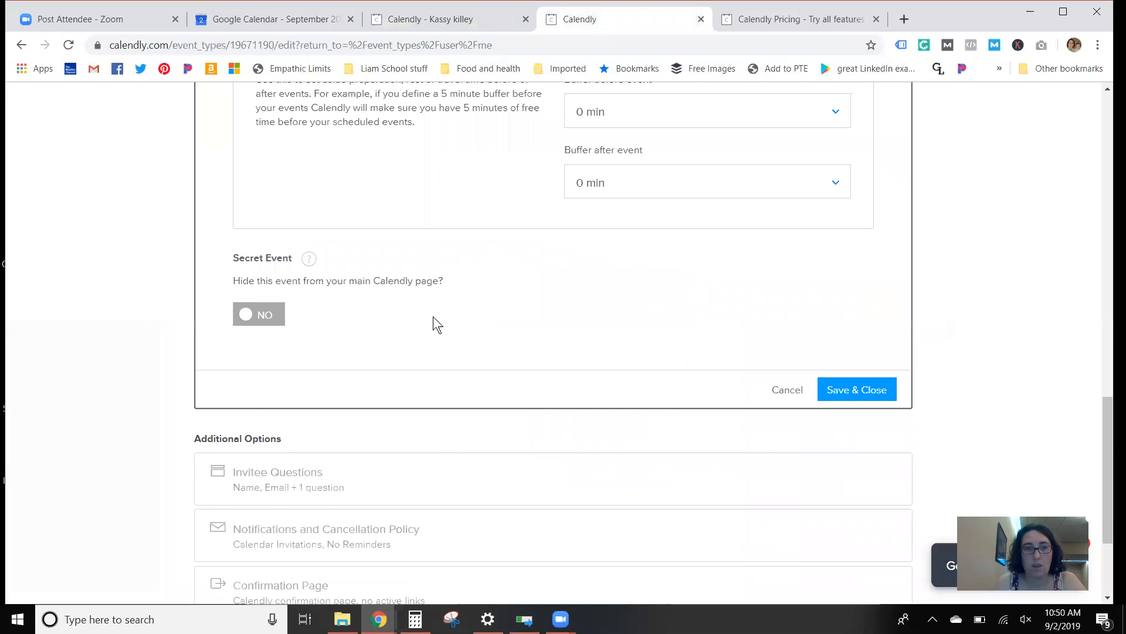
scroll(569, 349, down, 3)
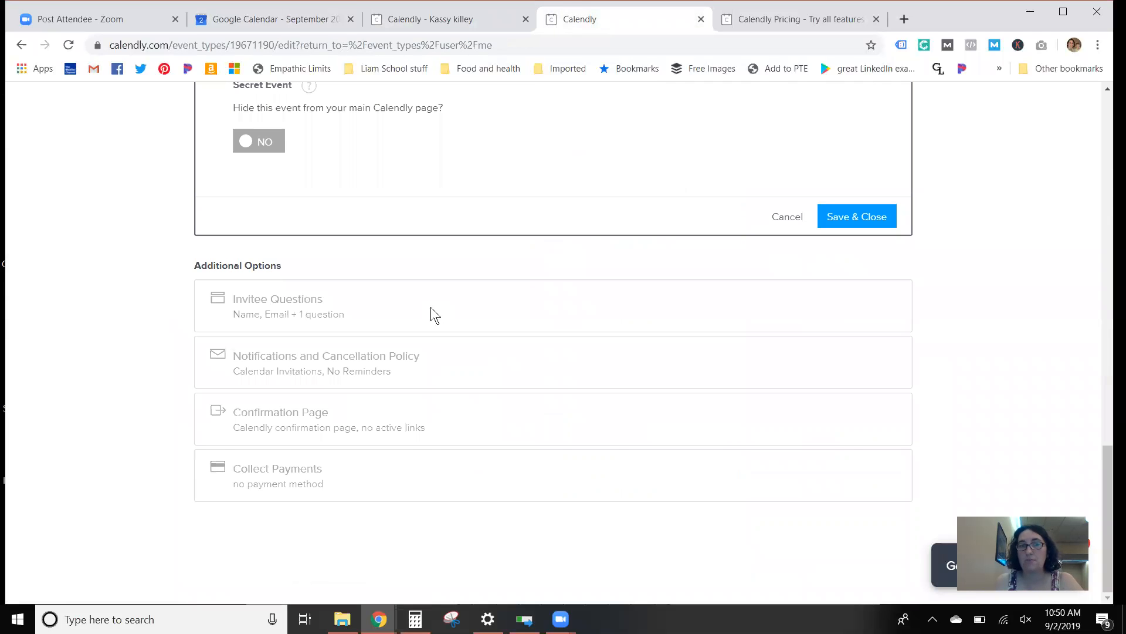
click(839, 218)
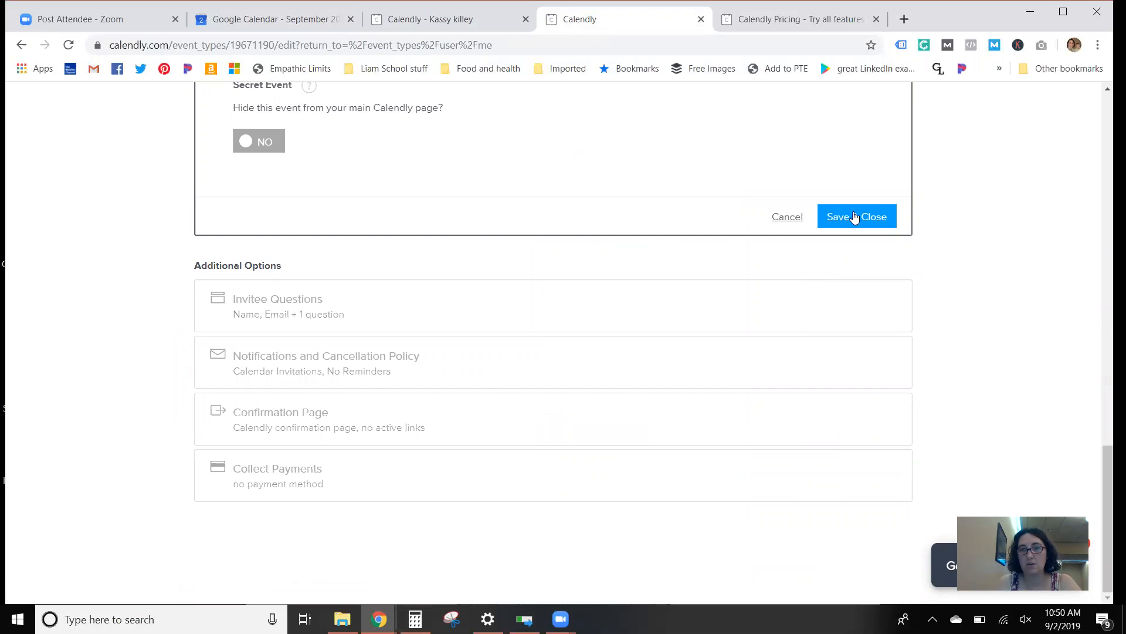
Step: Open the event's invitee questions and review the name, email and meeting preparation fields
click(298, 317)
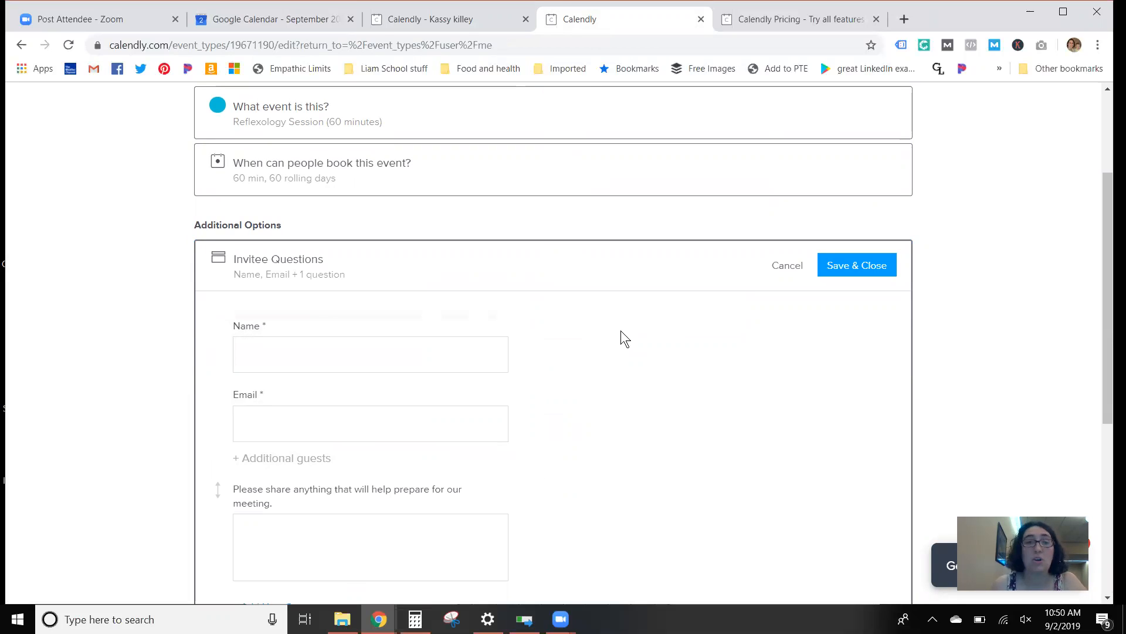
scroll(402, 378, down, 2)
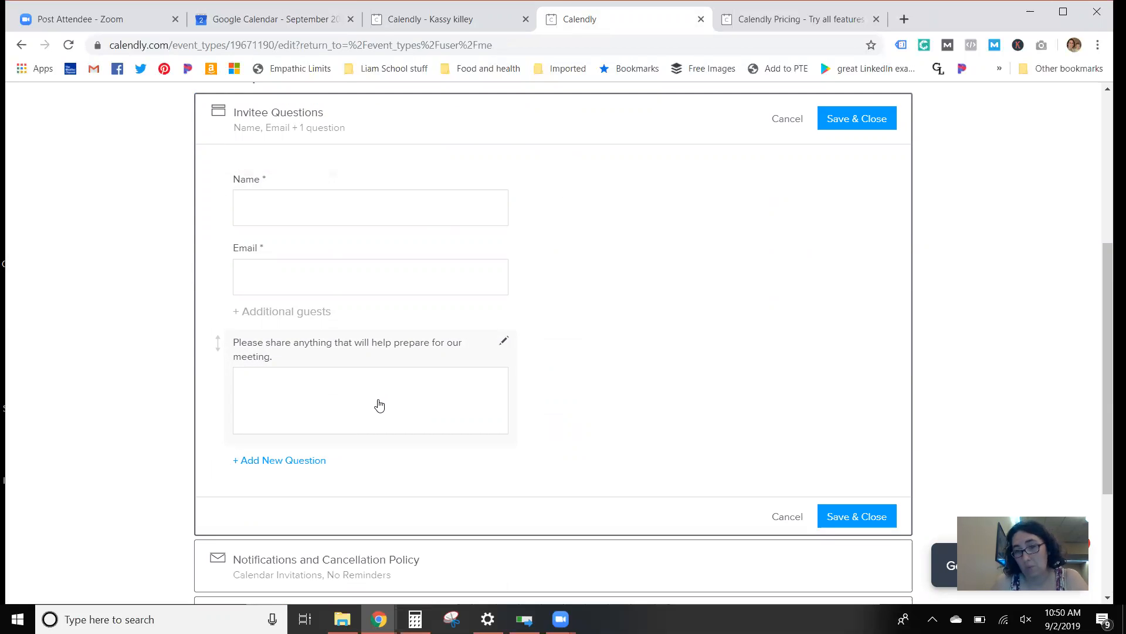
scroll(376, 404, down, 2)
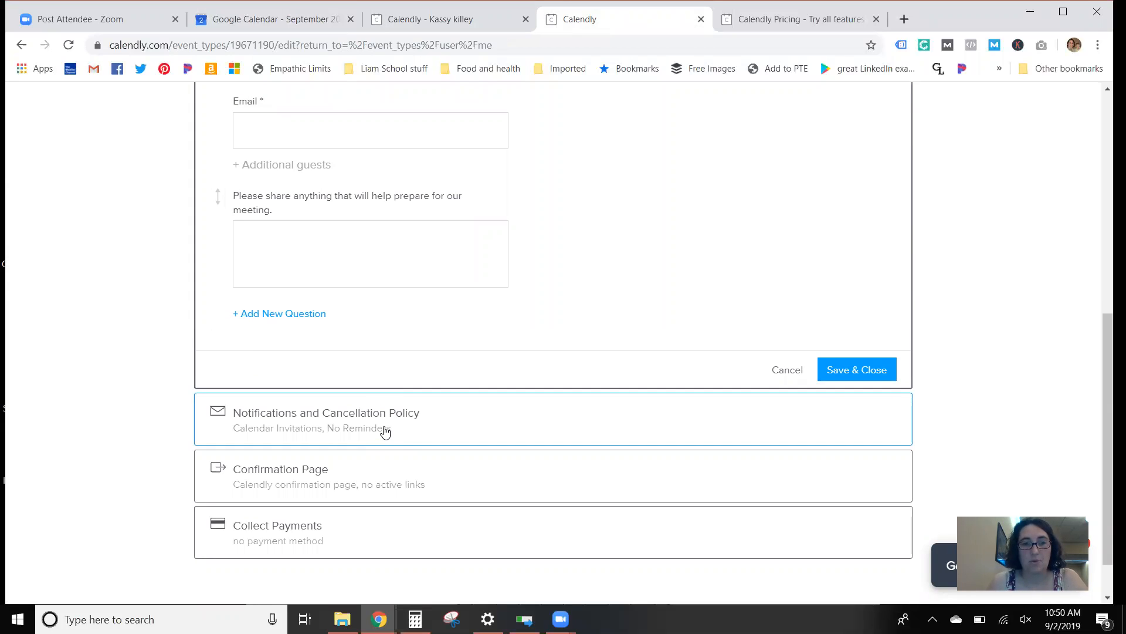
Step: Open the notifications and cancellation policy settings and read the help note on text reminders
click(365, 432)
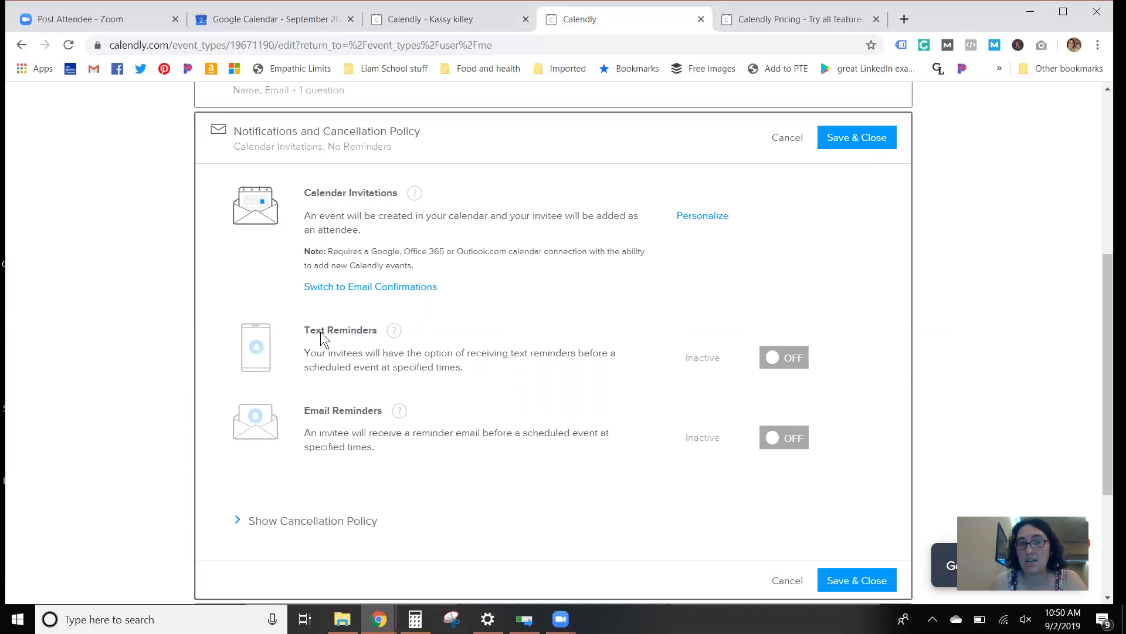
click(393, 330)
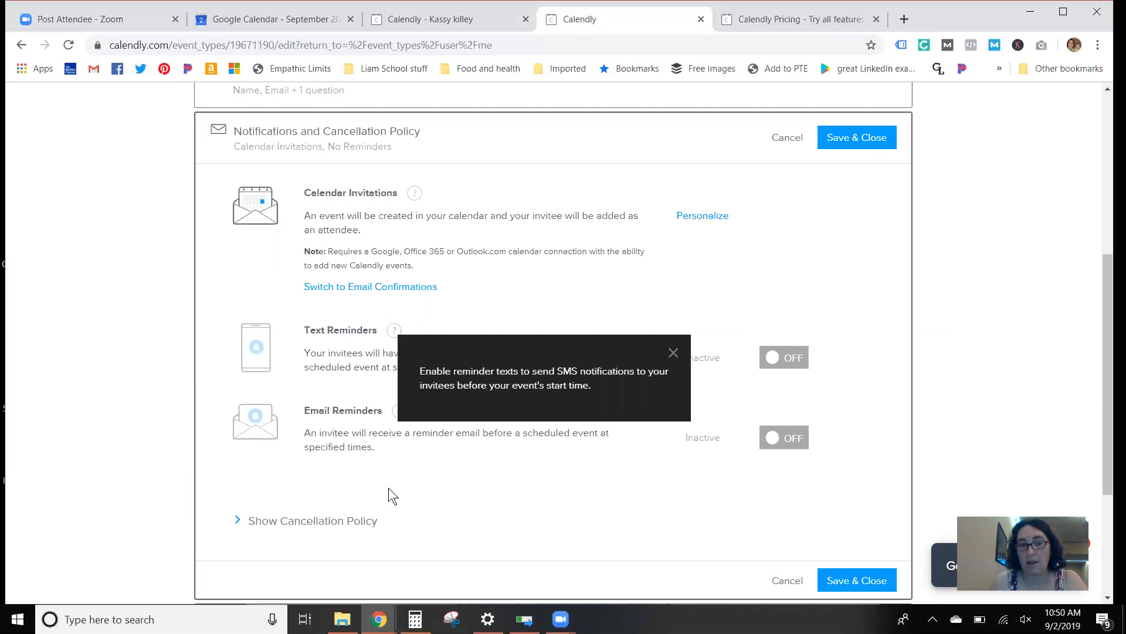
click(577, 265)
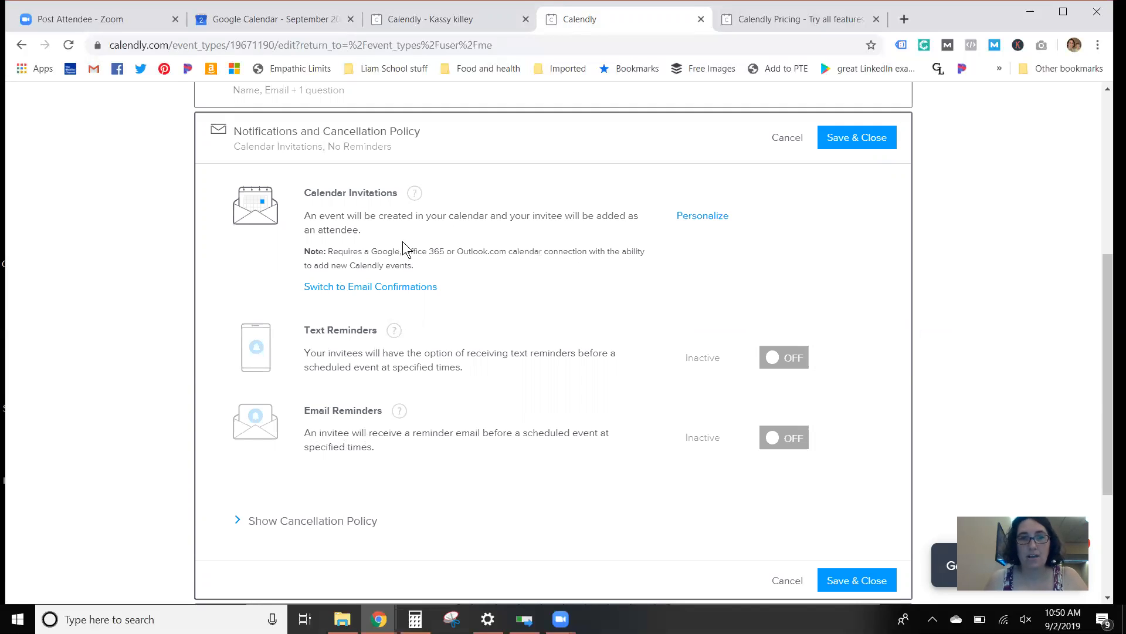
Step: Open the calendar invitation for personalization and review its title and body templates
click(710, 218)
scroll(715, 258, down, 4)
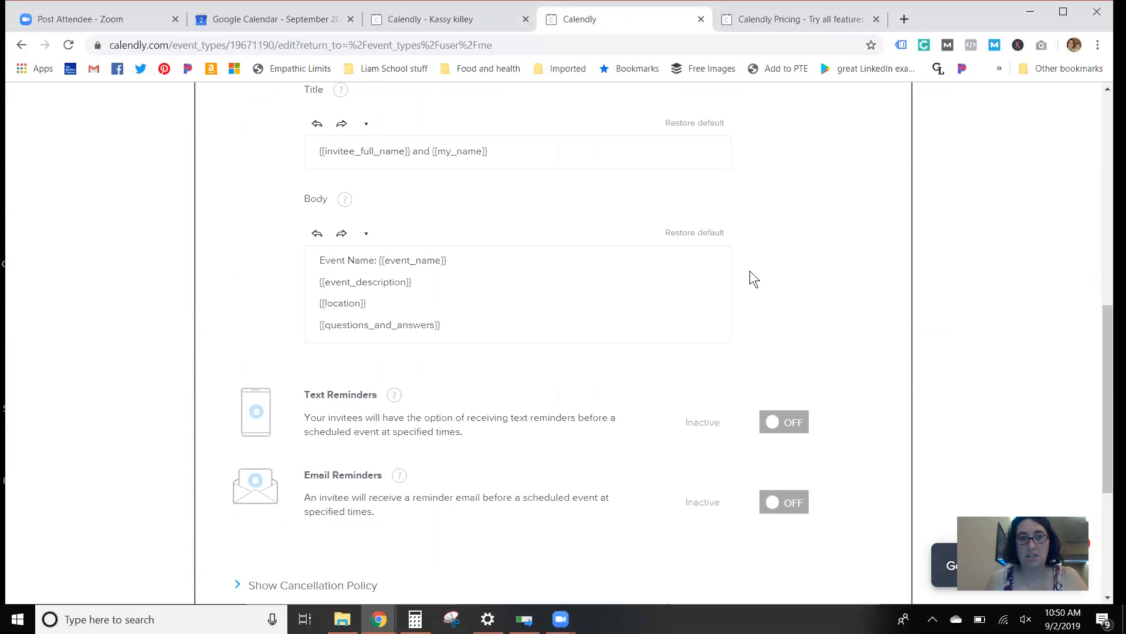
scroll(545, 273, up, 1)
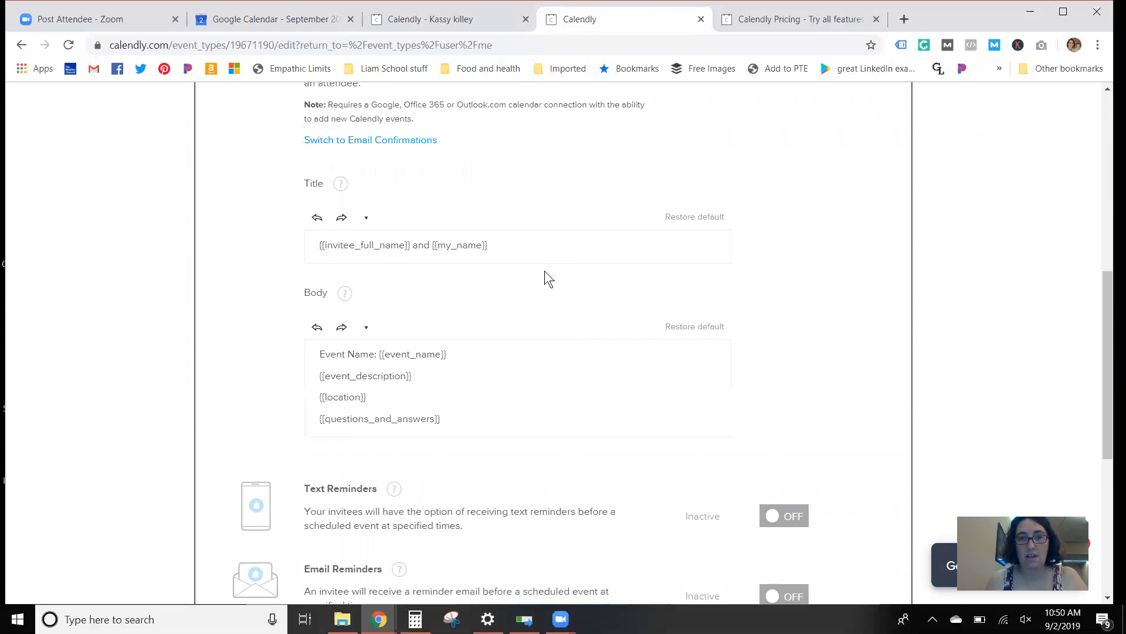
Step: Show the cancellation policy options and save the event's notifications and cancellation policy settings
scroll(552, 285, down, 6)
click(344, 317)
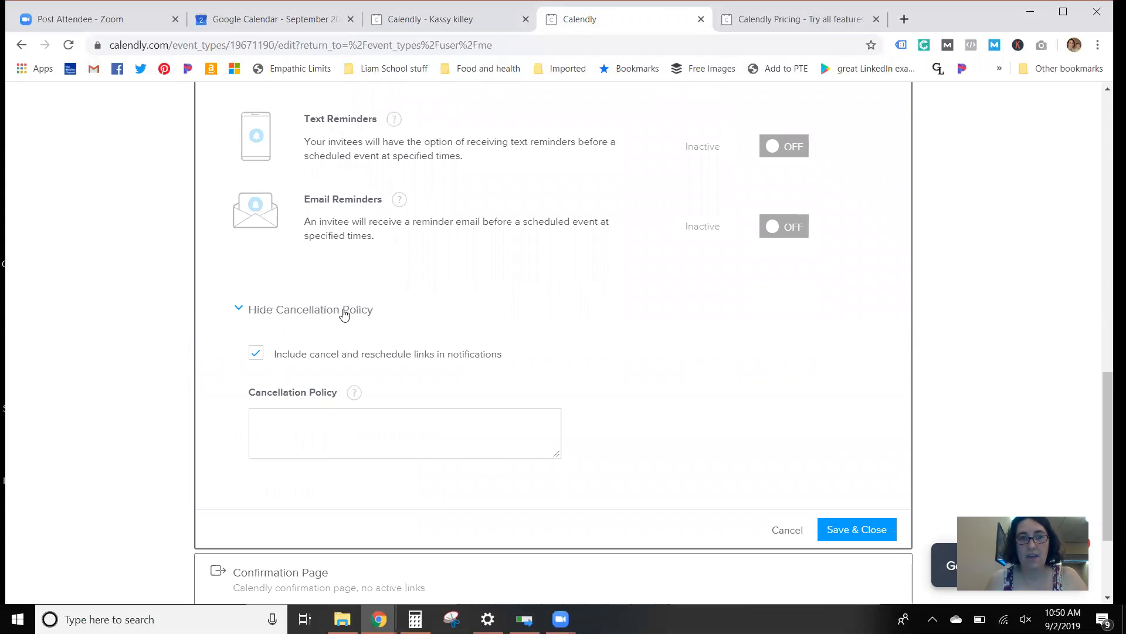
scroll(530, 304, down, 3)
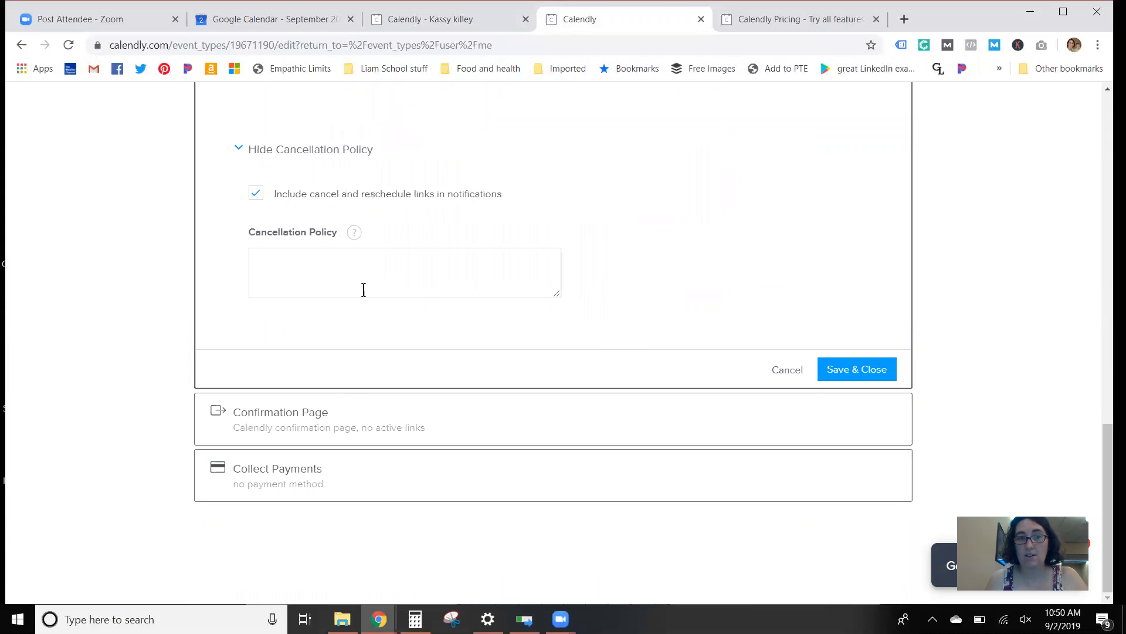
click(842, 371)
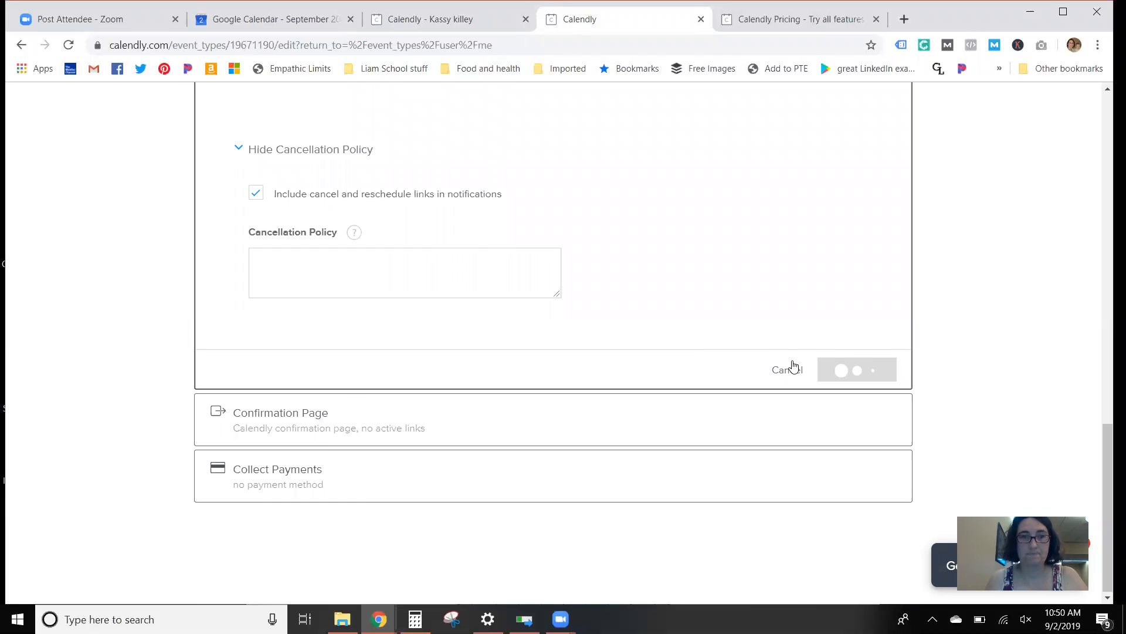
Step: Open the event's Confirmation Page settings and review the available options
click(320, 426)
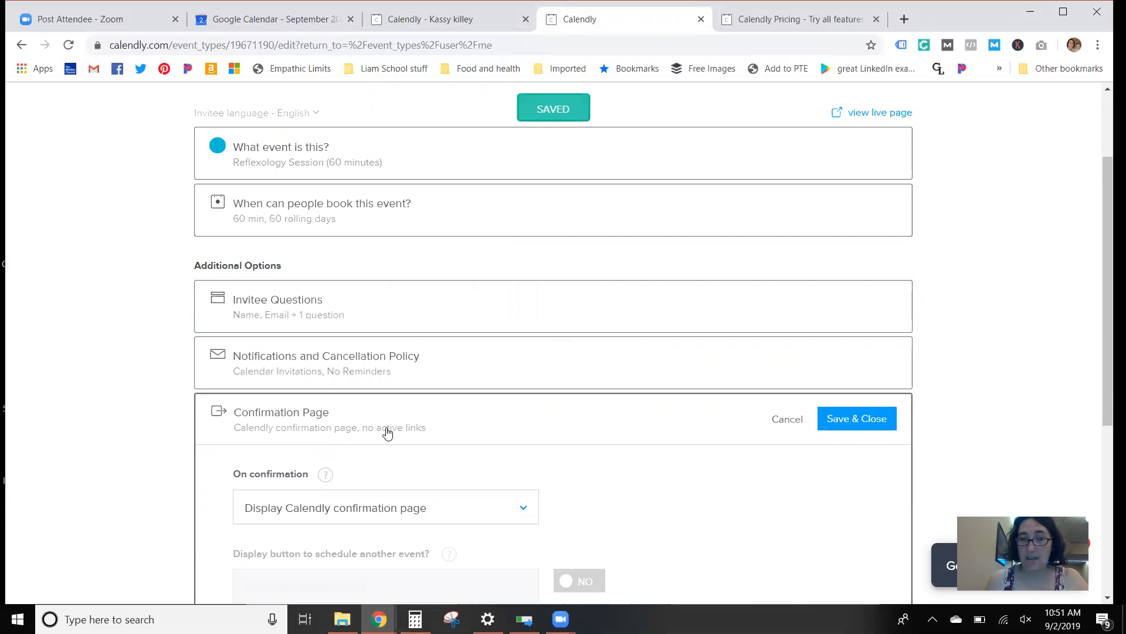
scroll(392, 428, down, 2)
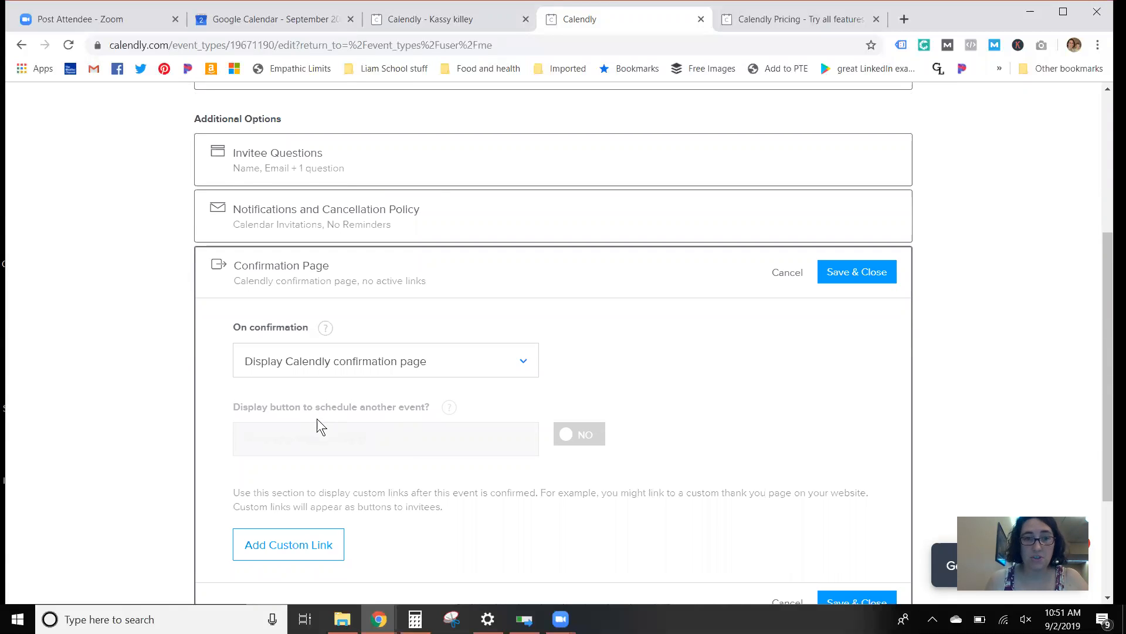
scroll(317, 417, down, 1)
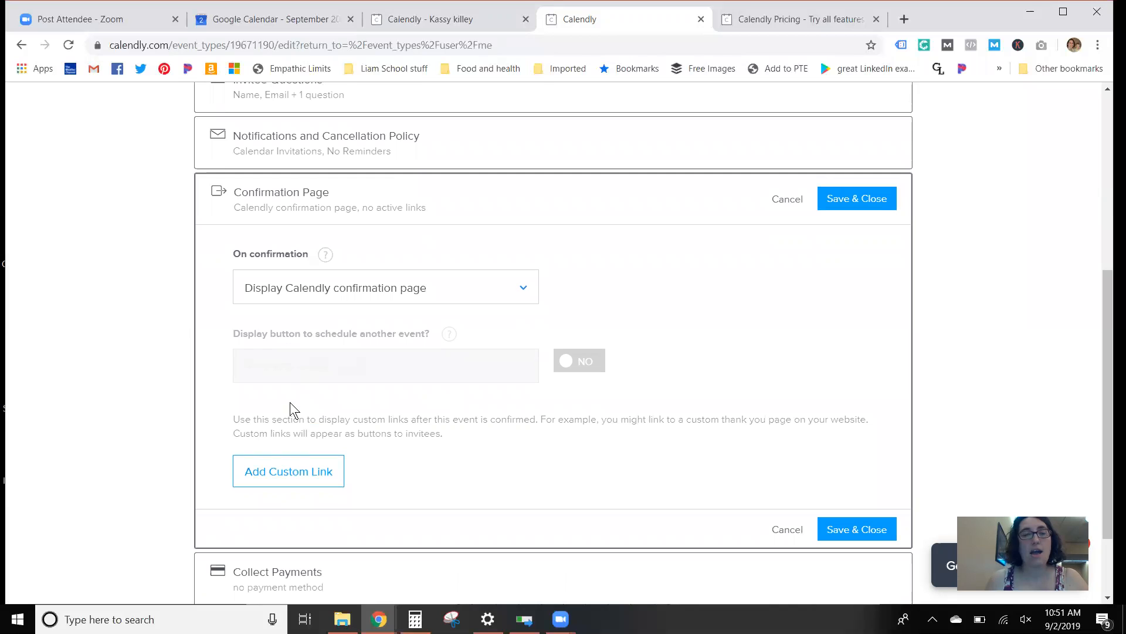
Step: Try to save the confirmation setting as Redirect to an external site with an empty redirect URL
click(292, 290)
click(280, 362)
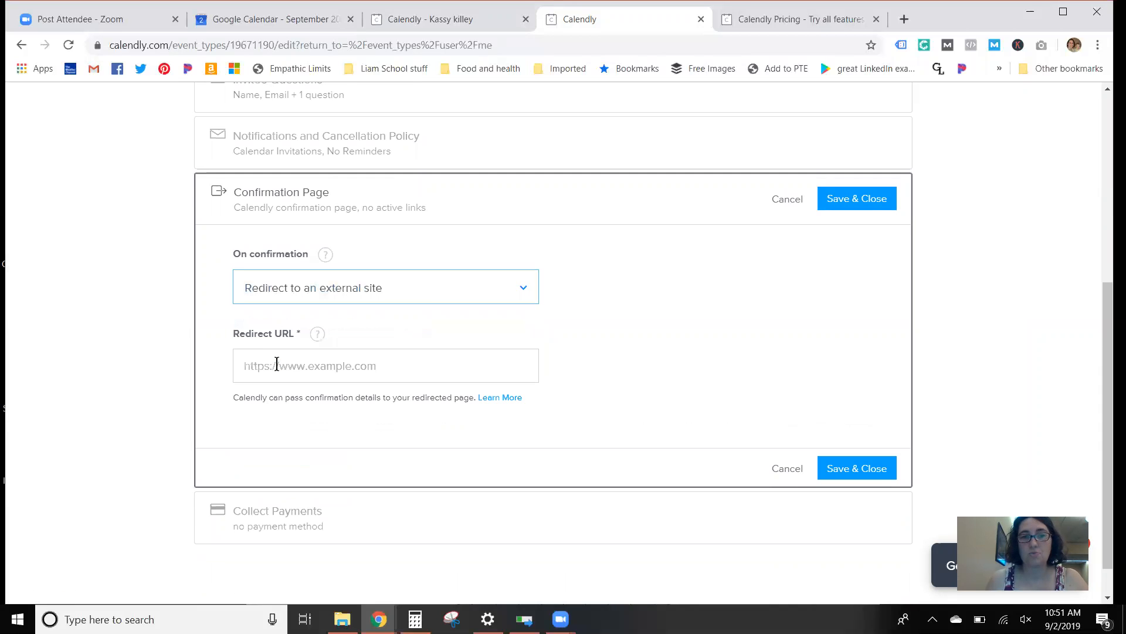
click(321, 363)
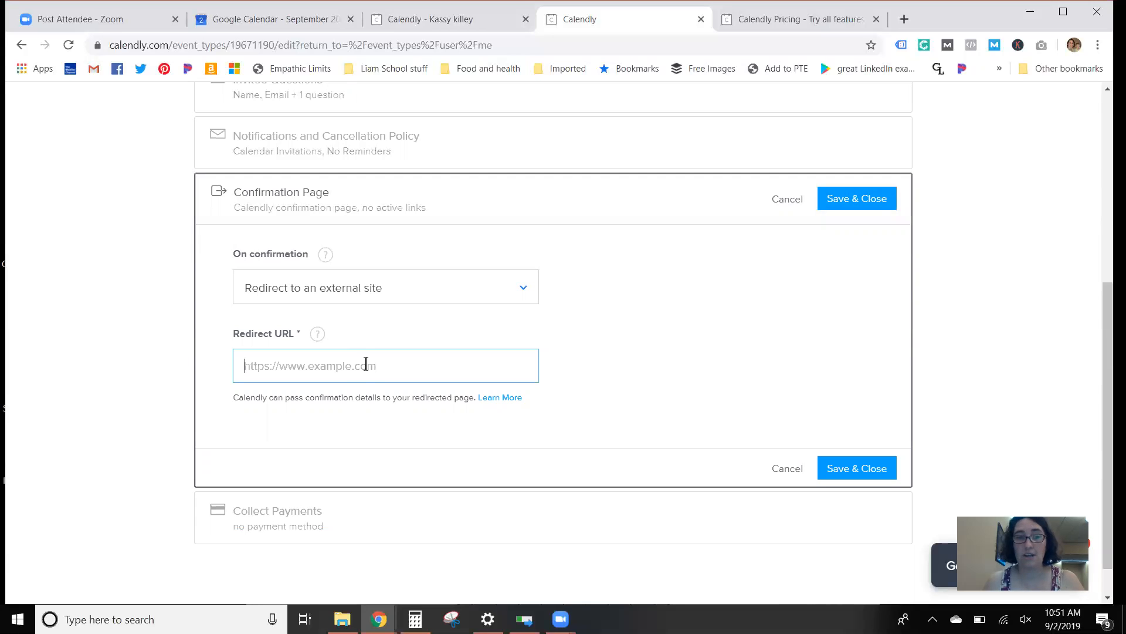
click(851, 201)
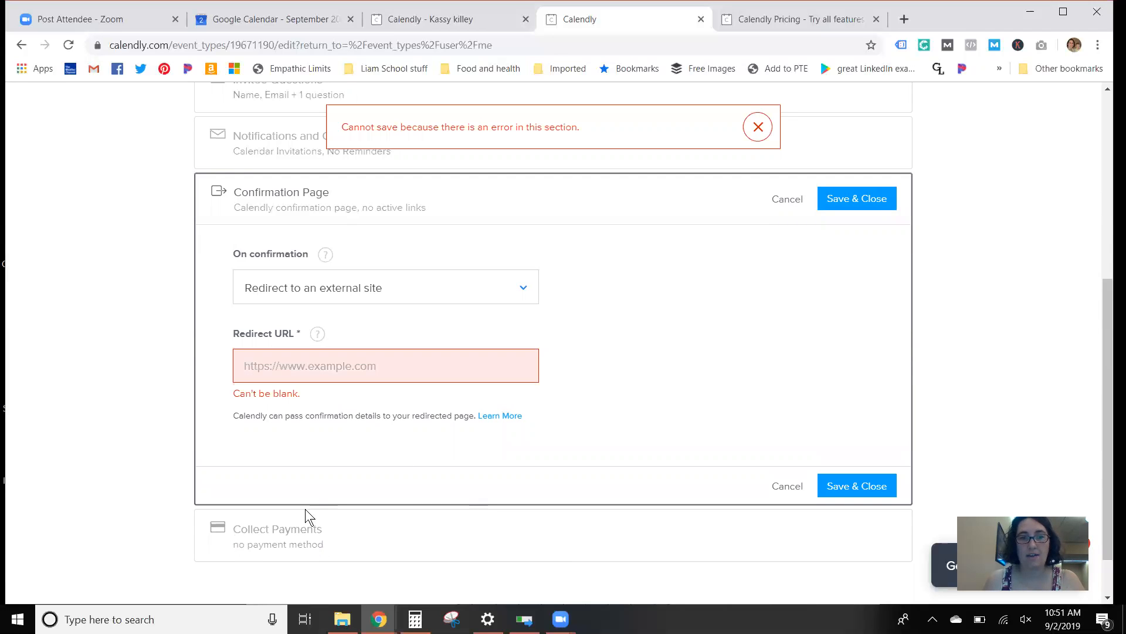
Step: Set the On confirmation option to Display Calendly confirmation page and save the section
click(322, 282)
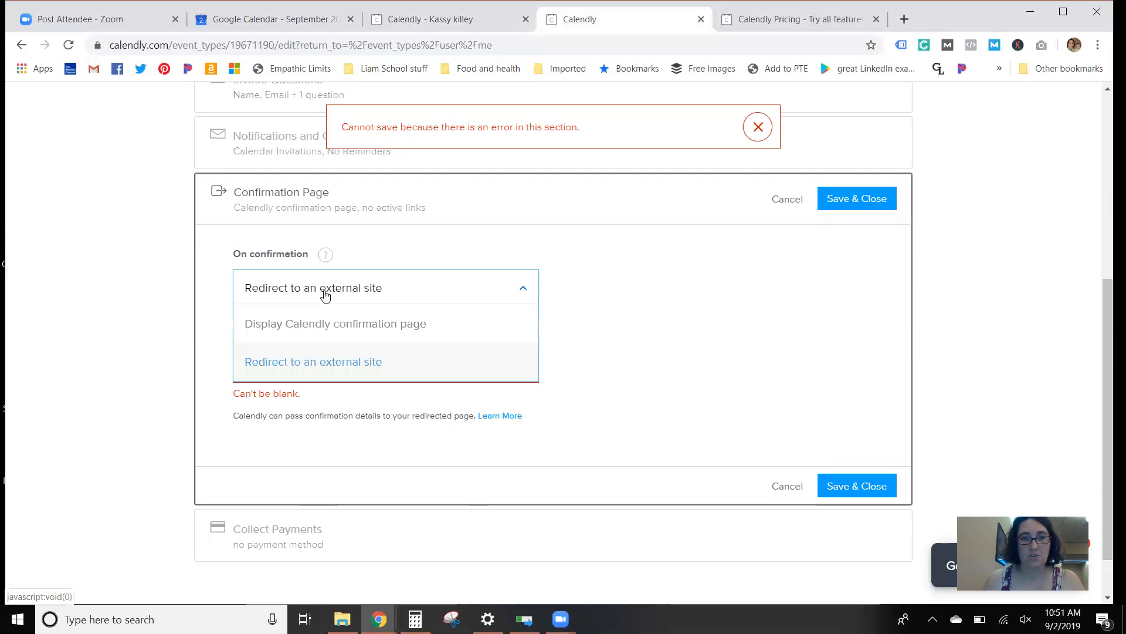
click(319, 327)
scroll(528, 458, down, 2)
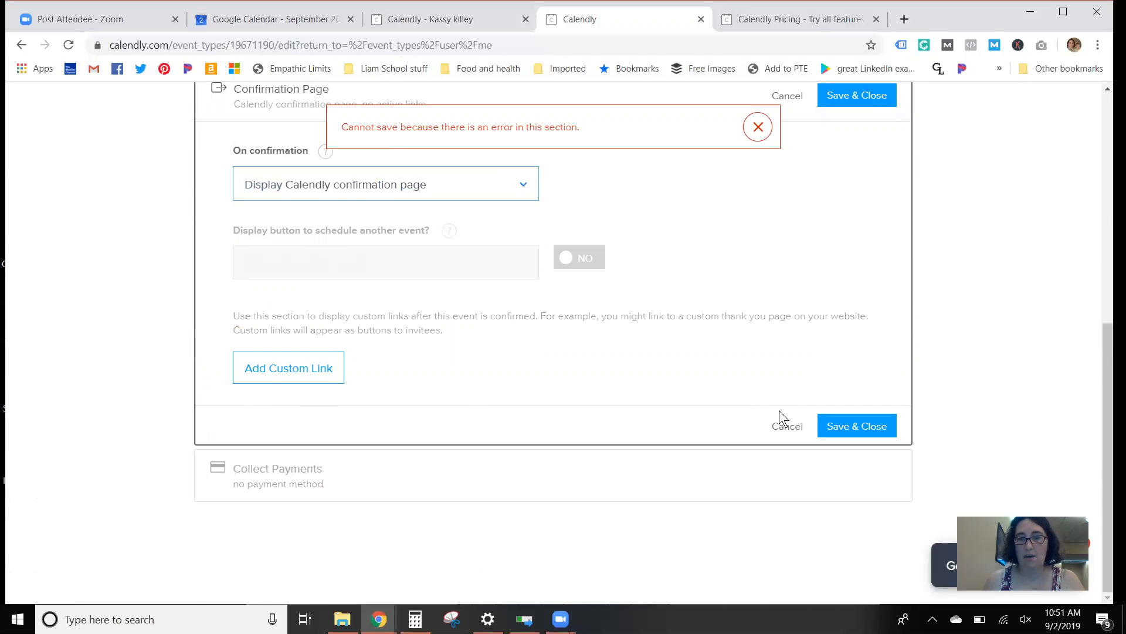
click(848, 430)
Step: Review the event's Collect Payments options, and look over September and October 2019 in Google Calendar
click(246, 497)
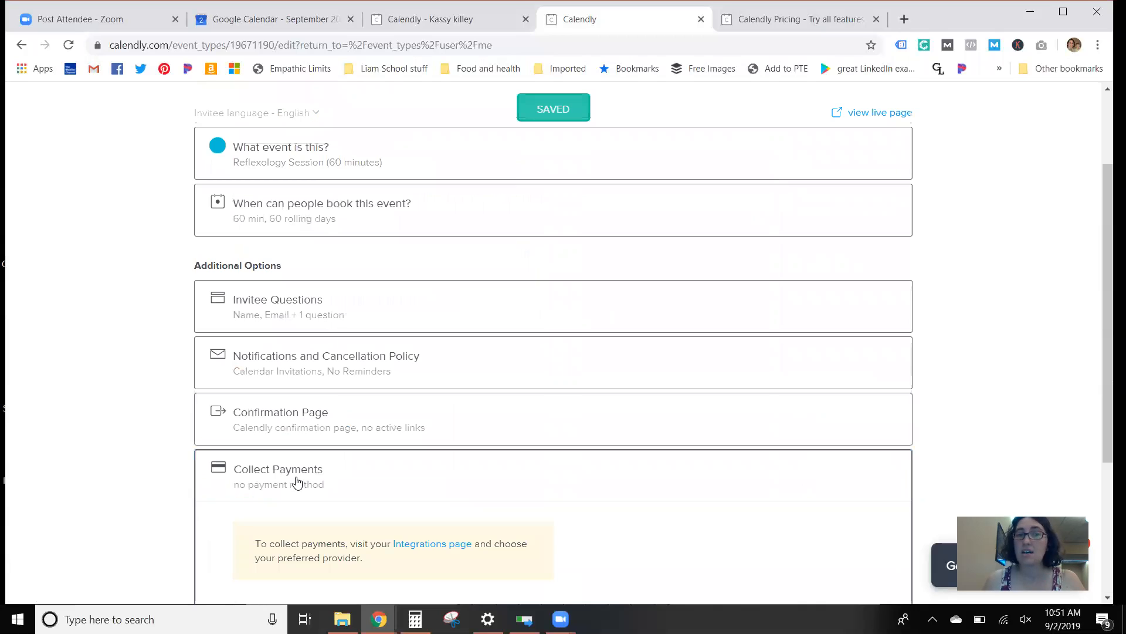
scroll(326, 359, down, 4)
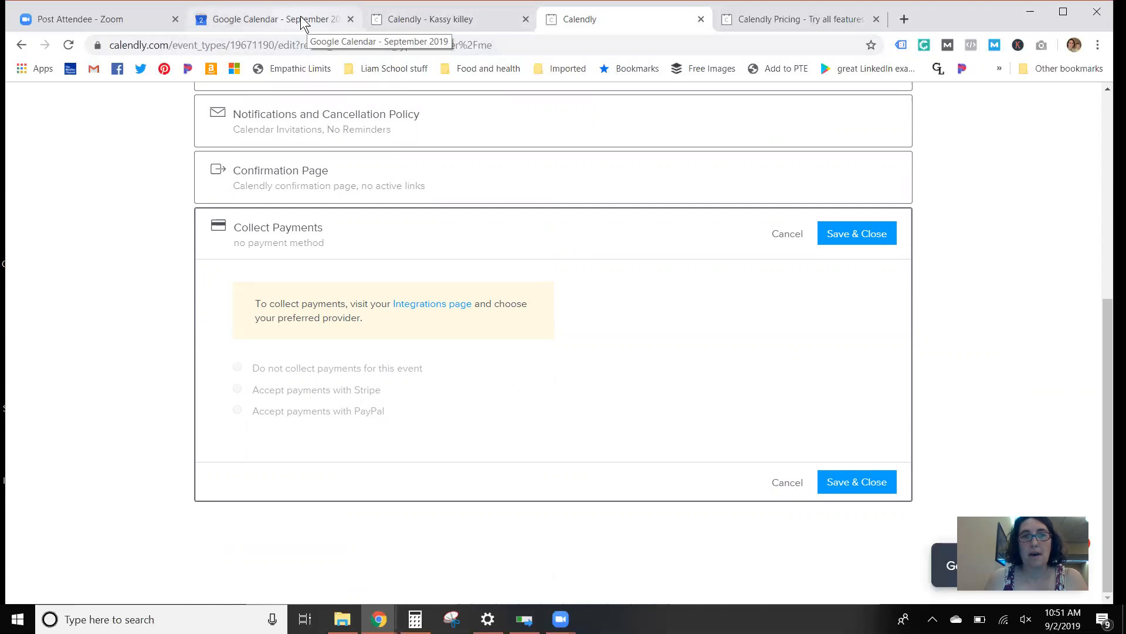
click(257, 21)
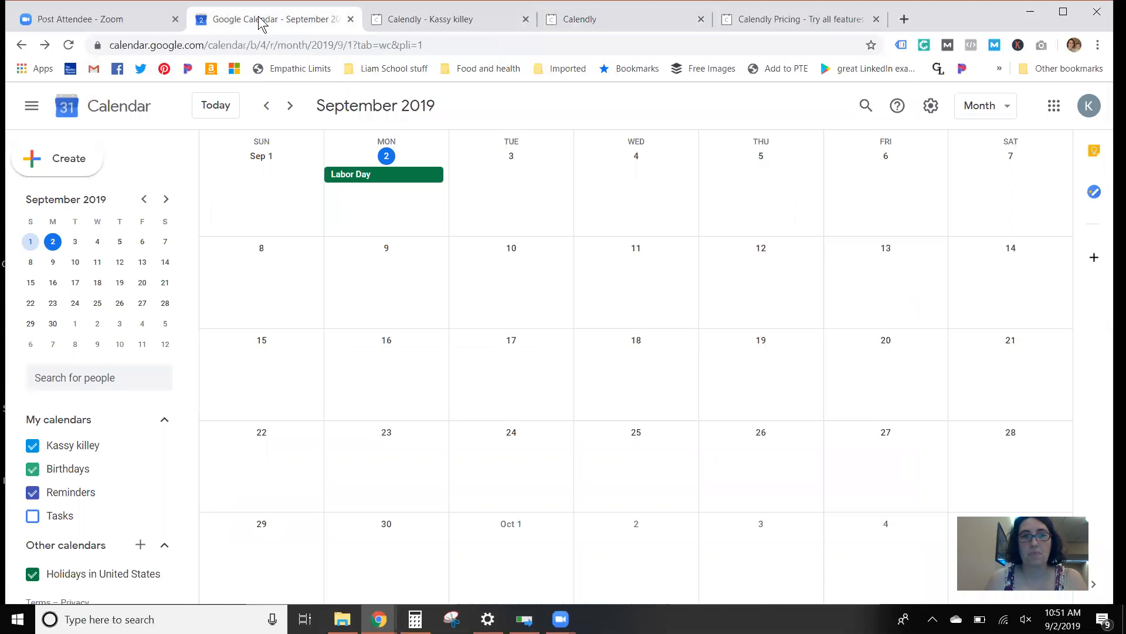
key(n)
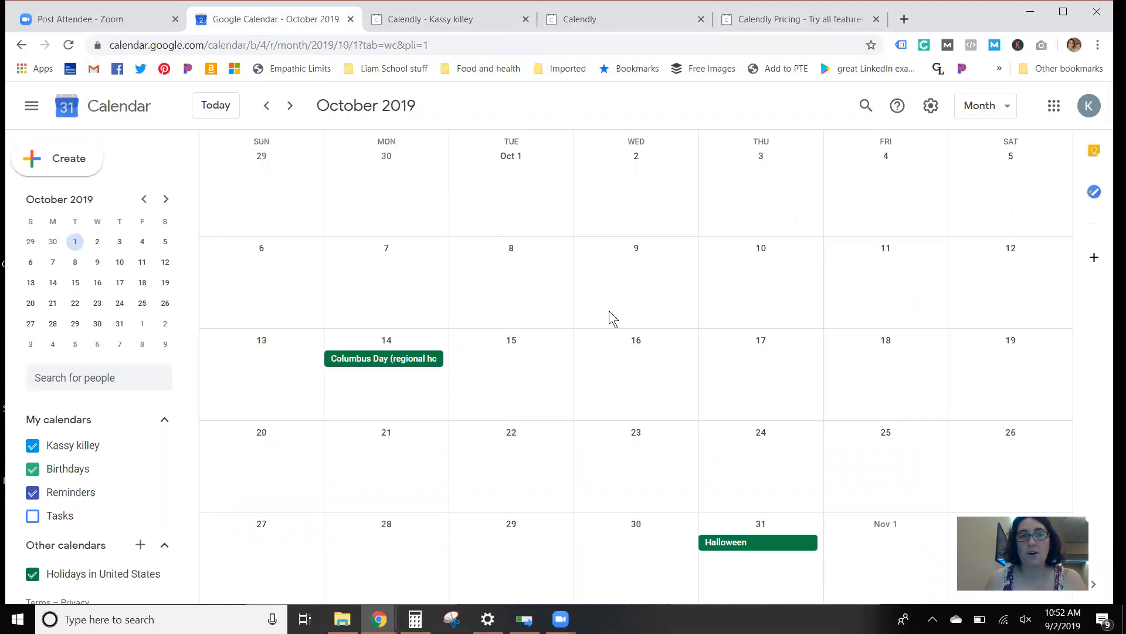
key(p)
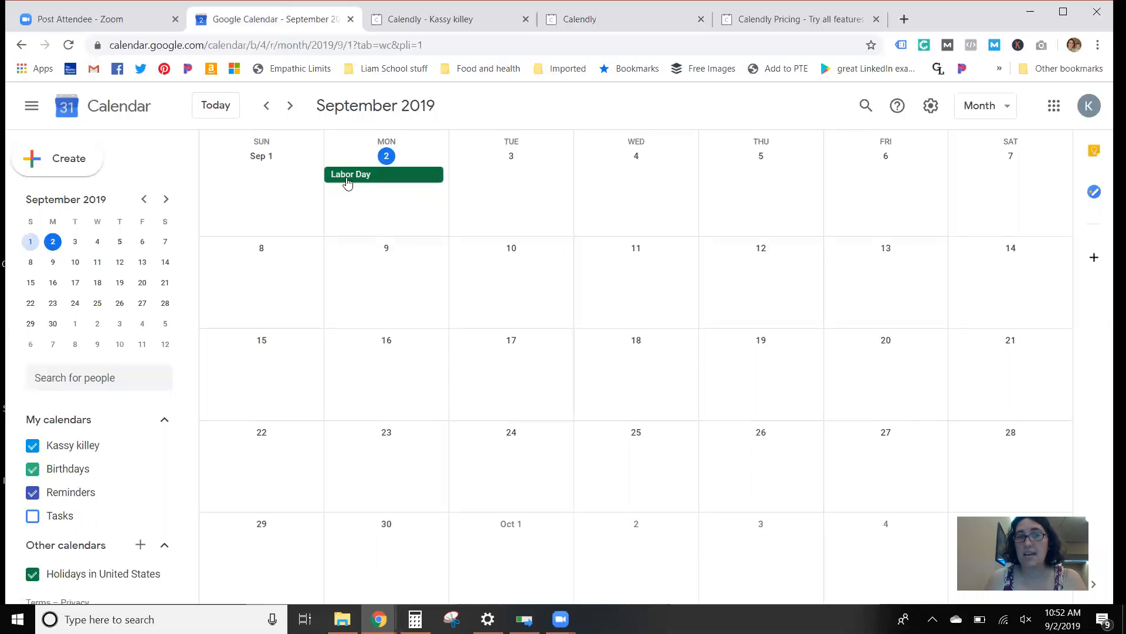
Step: Copy the September 2 Labor Day holiday to the personal calendar, mark the copy as Busy and save it
click(348, 181)
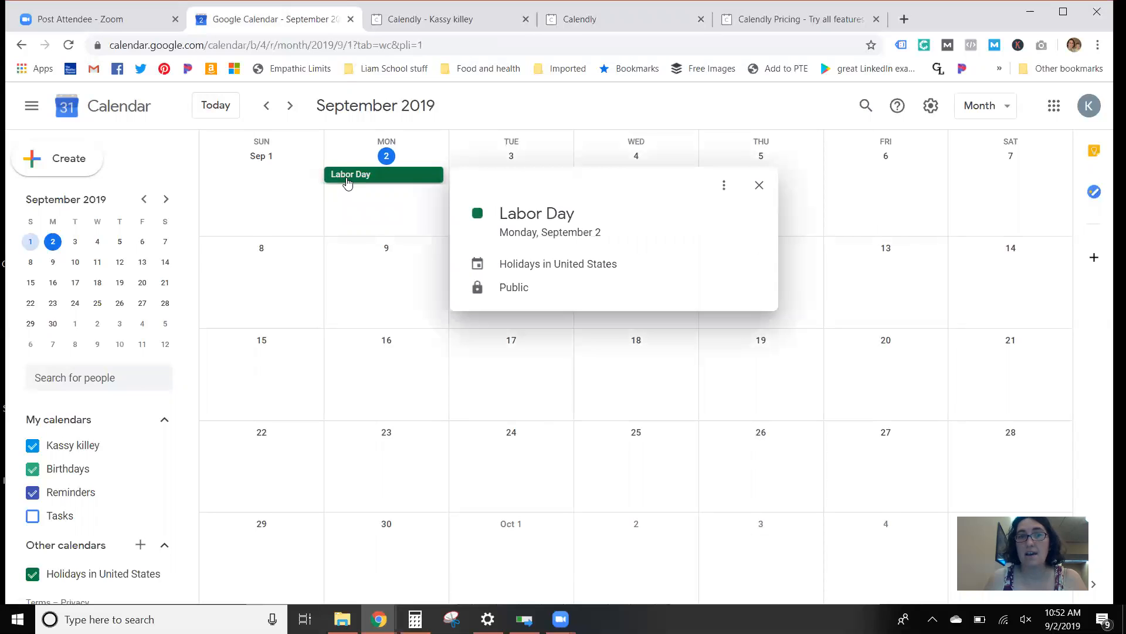
click(724, 185)
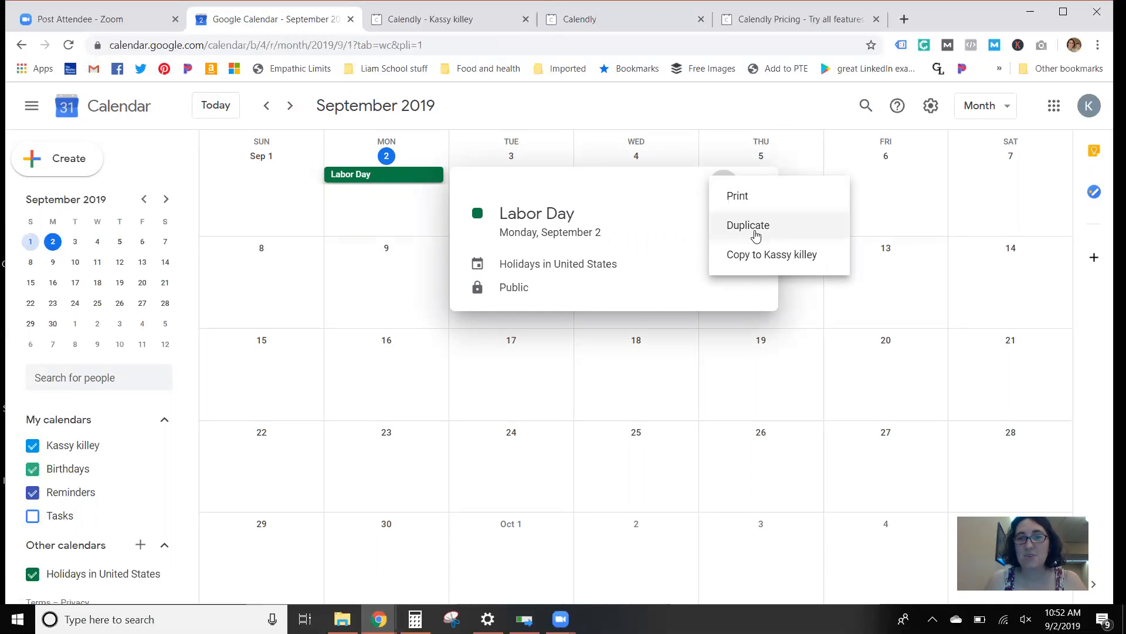
mouse_move(82, 580)
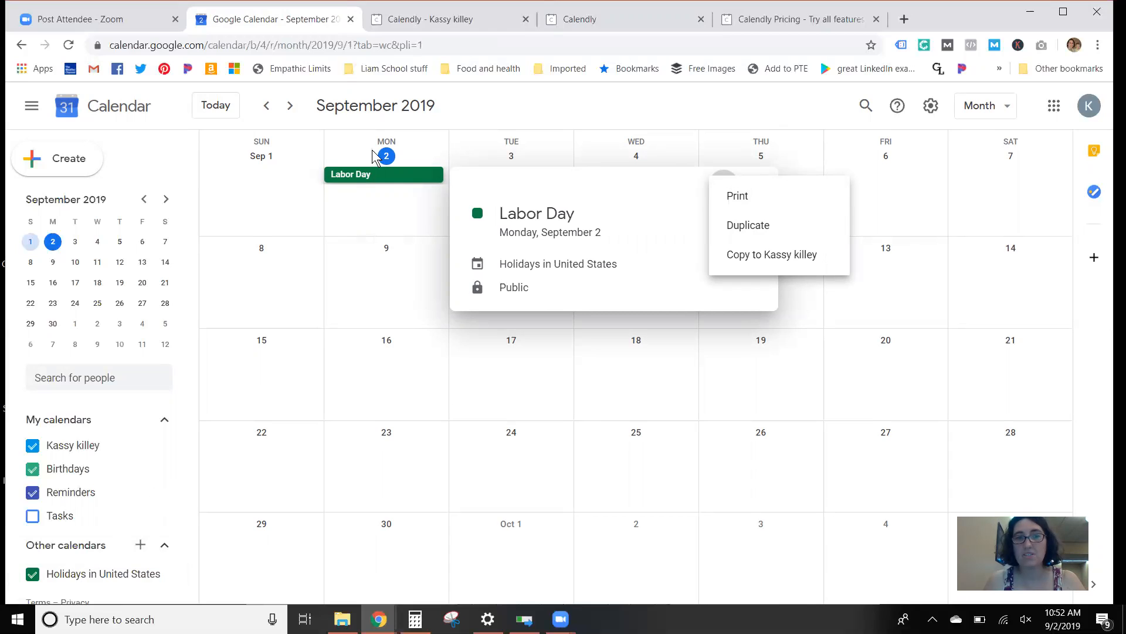
click(784, 256)
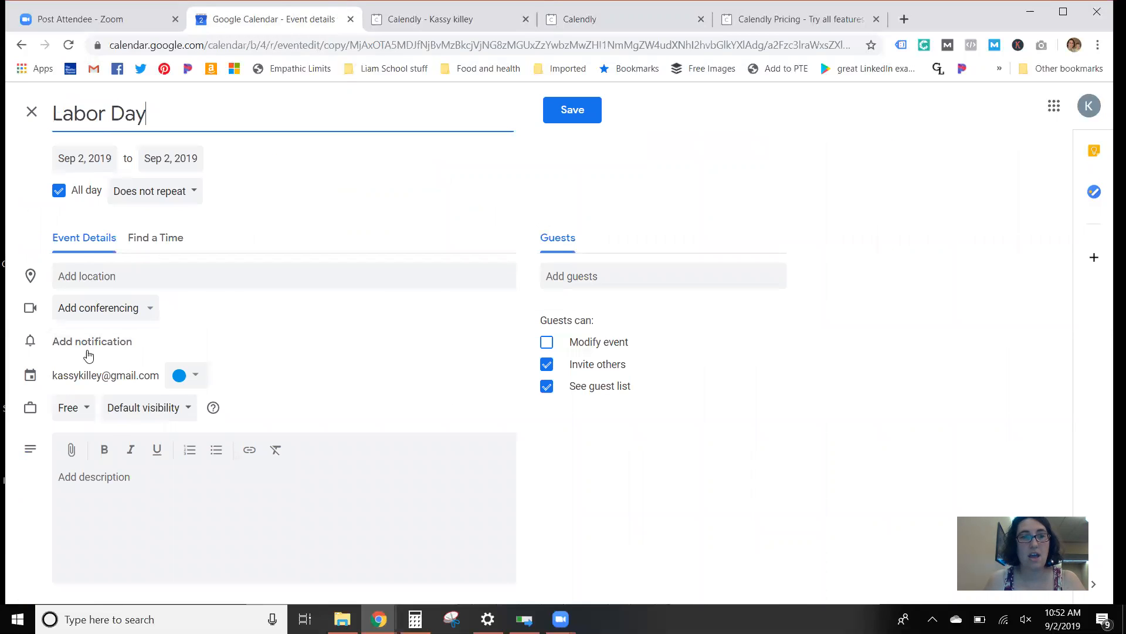
click(78, 406)
click(72, 381)
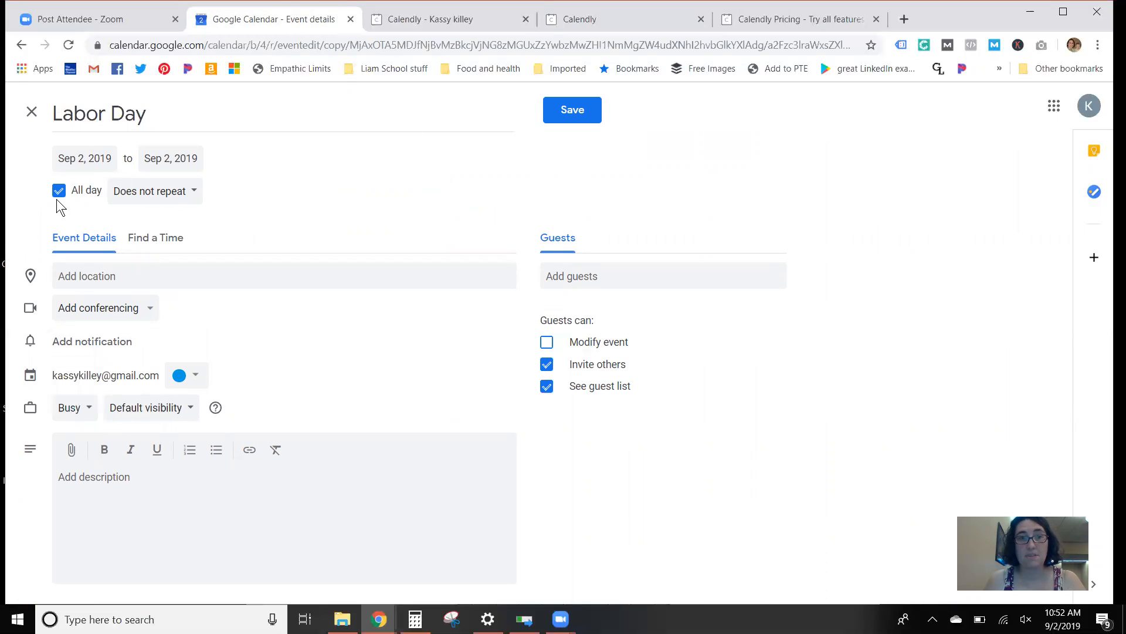
click(562, 111)
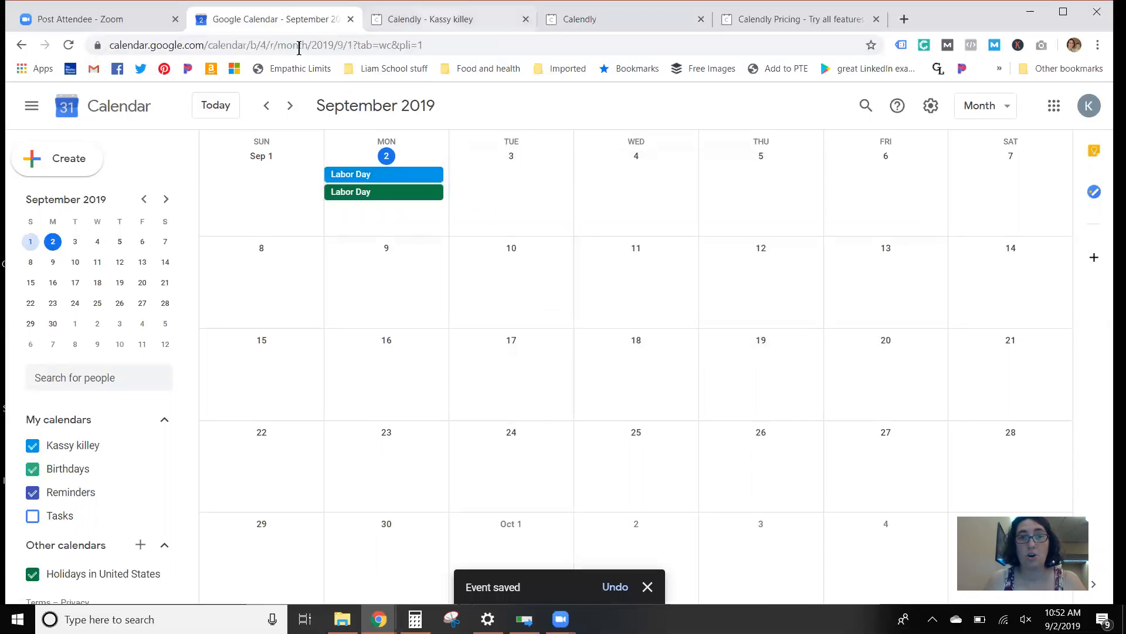
Step: Switch to the live Calendly booking page and reload it to check the available dates
key(ctrl+Tab)
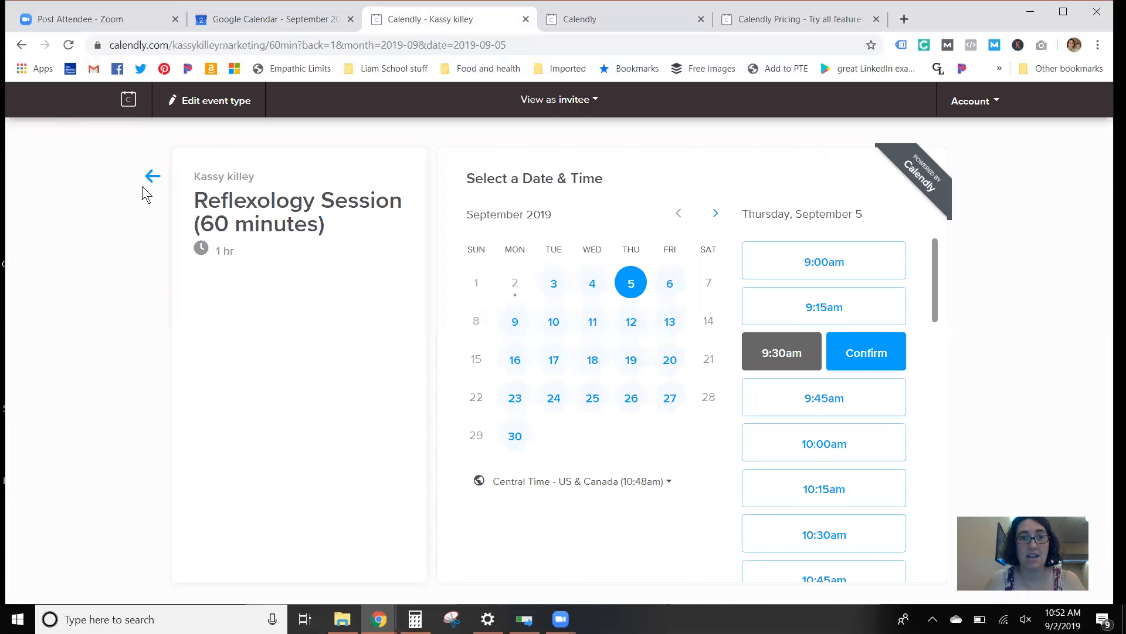
click(68, 46)
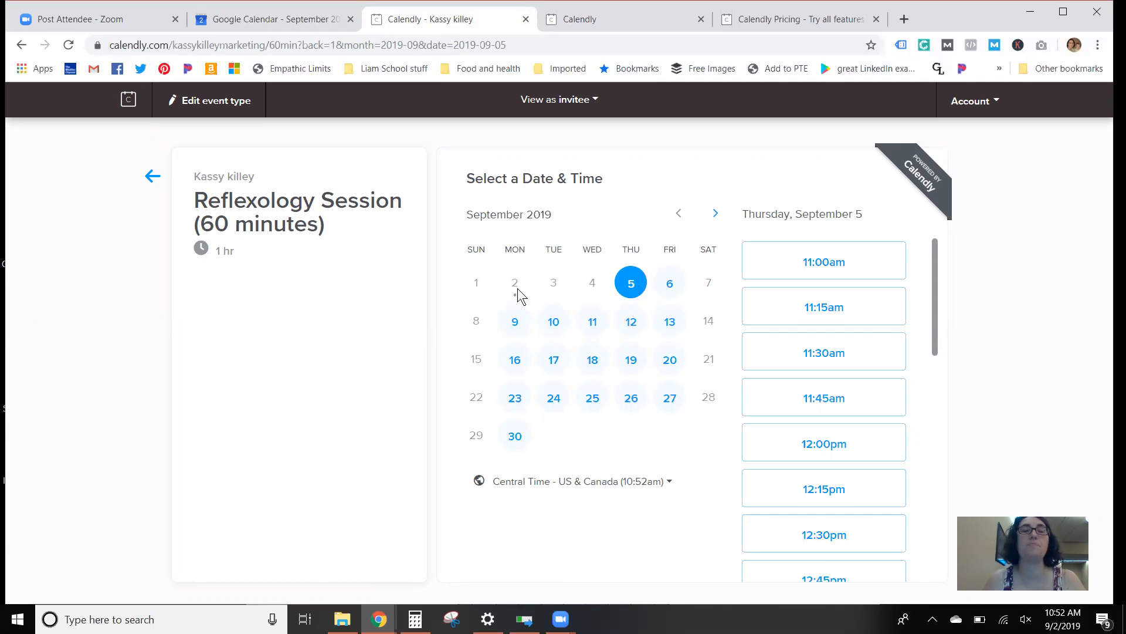
Step: Create a "2 pm school out" event on September 4 in Google Calendar, save it and move it to September 18
click(297, 21)
click(631, 196)
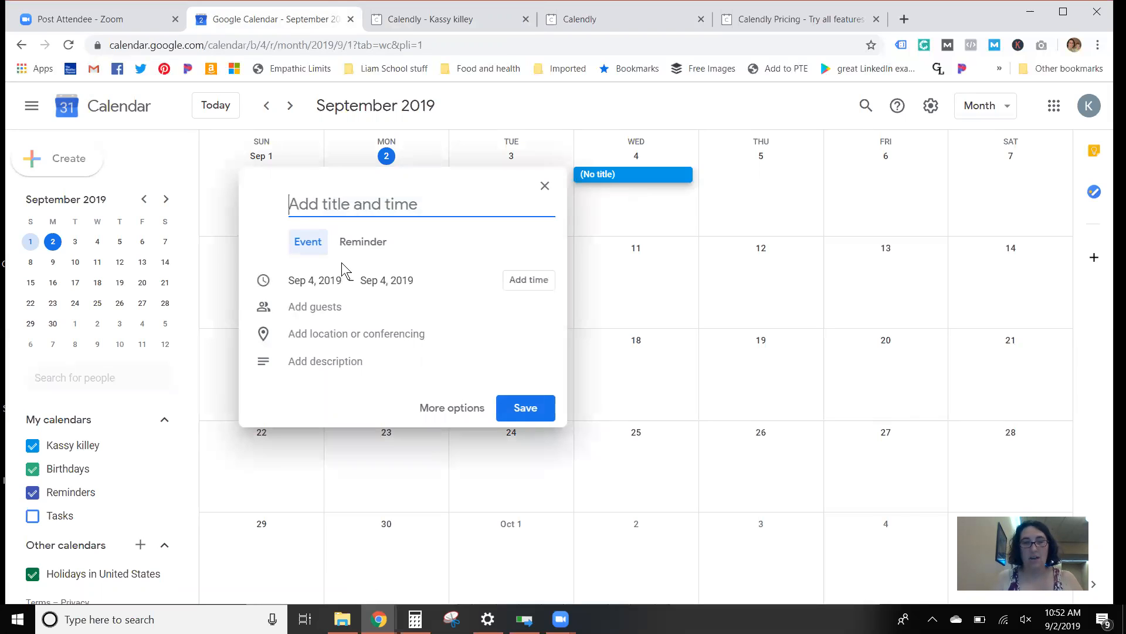
text(school out)
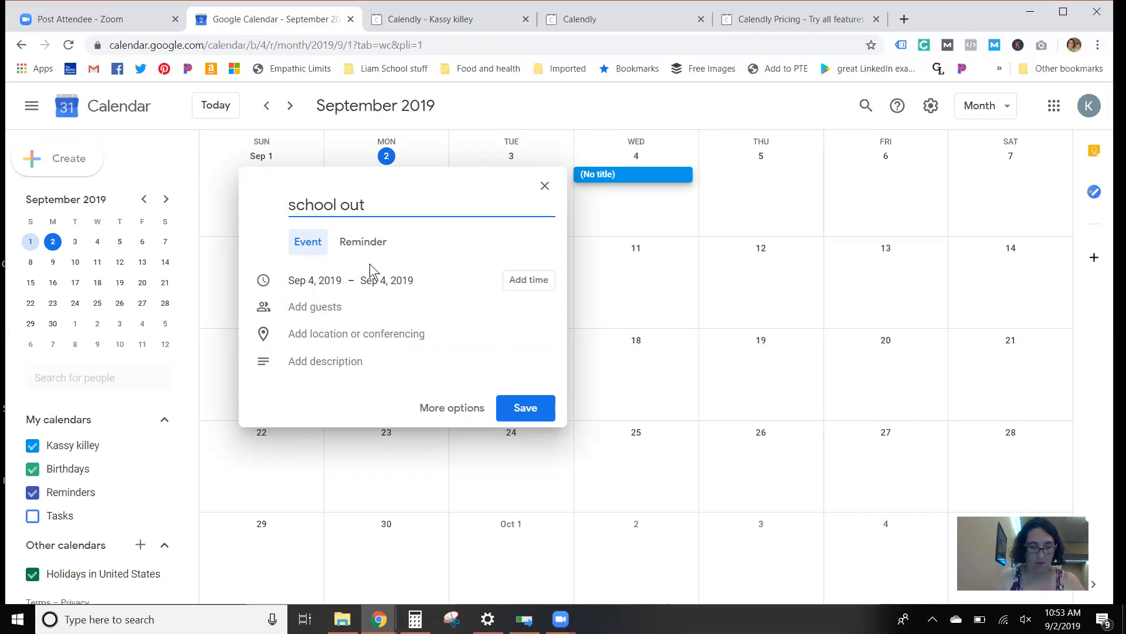
key(Home)
text(2 pm)
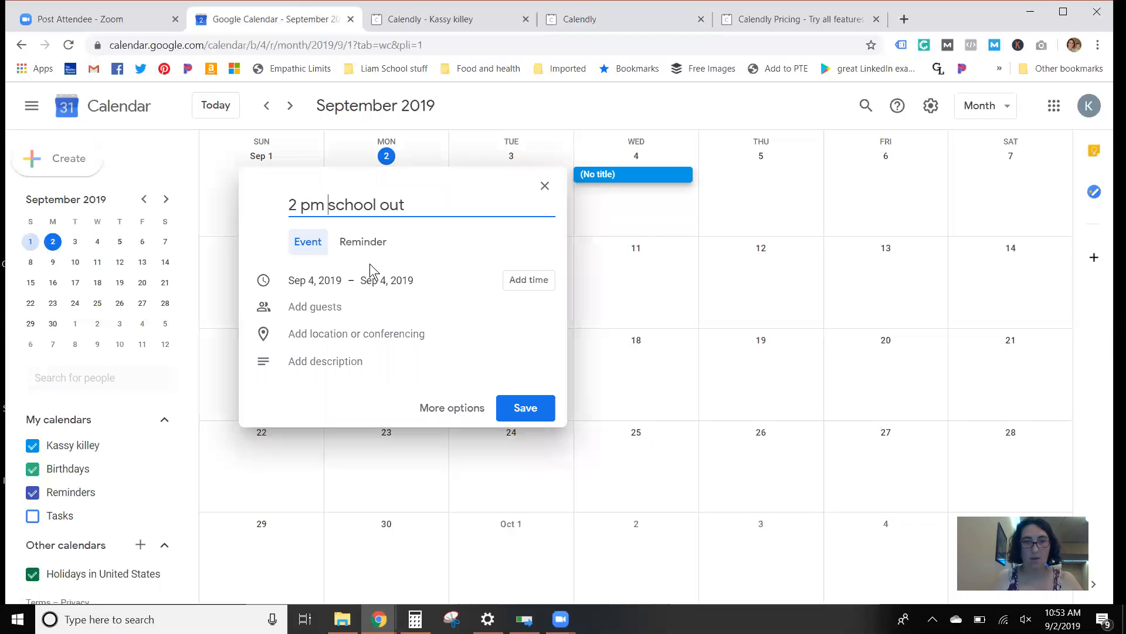
click(528, 411)
drag(612, 184, 639, 382)
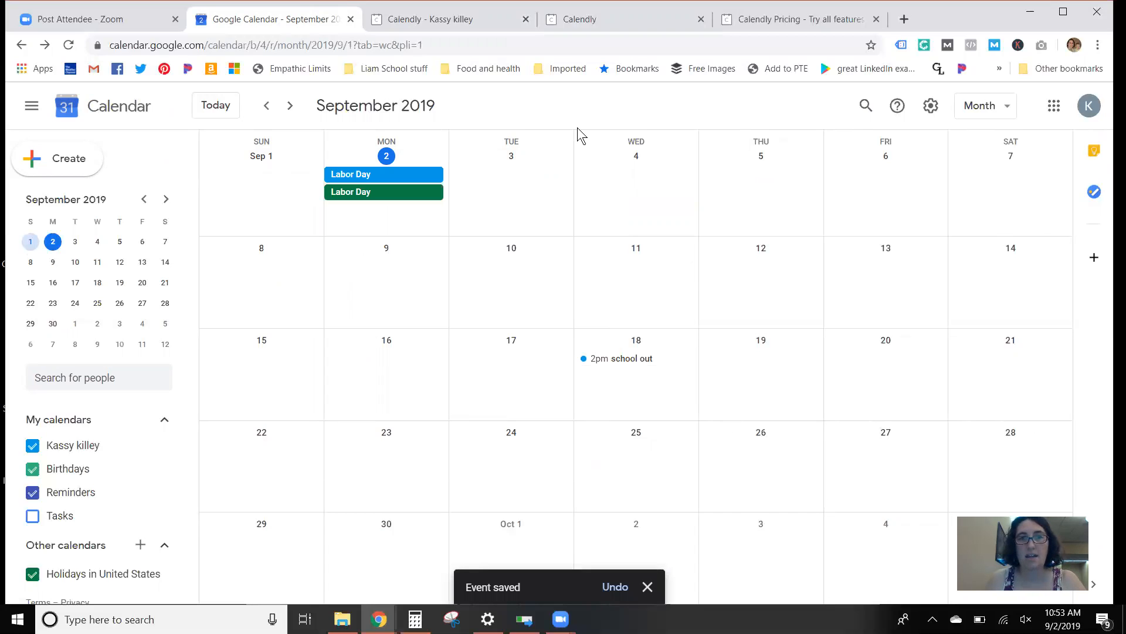
Step: Reload the live Calendly booking page and check the bookable times for Wednesday, September 18
key(ctrl+Tab)
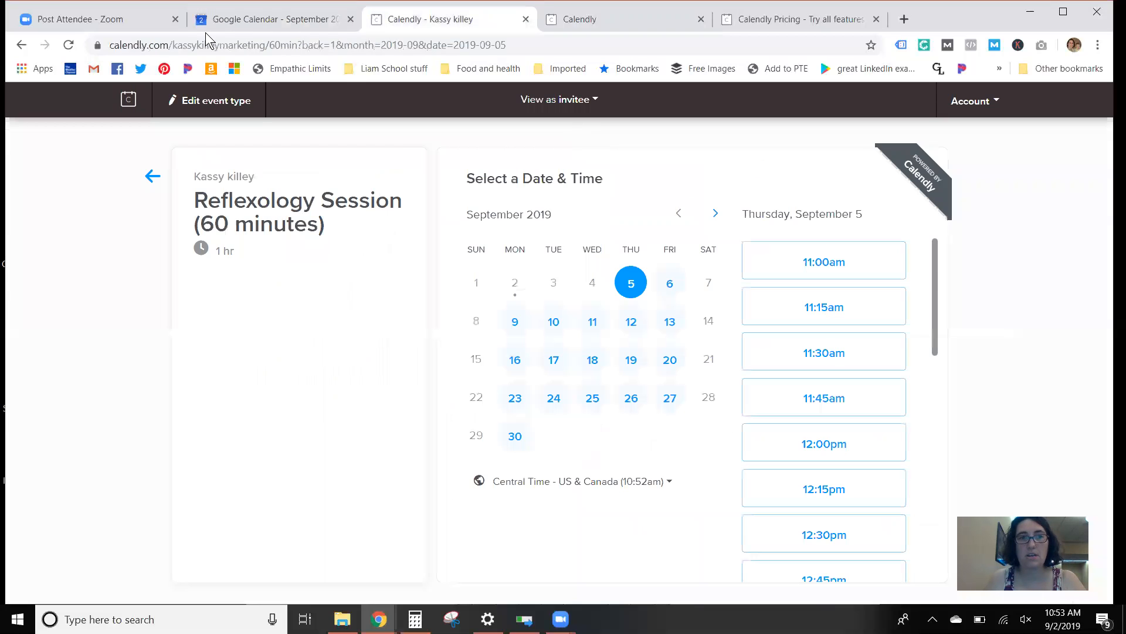
click(68, 47)
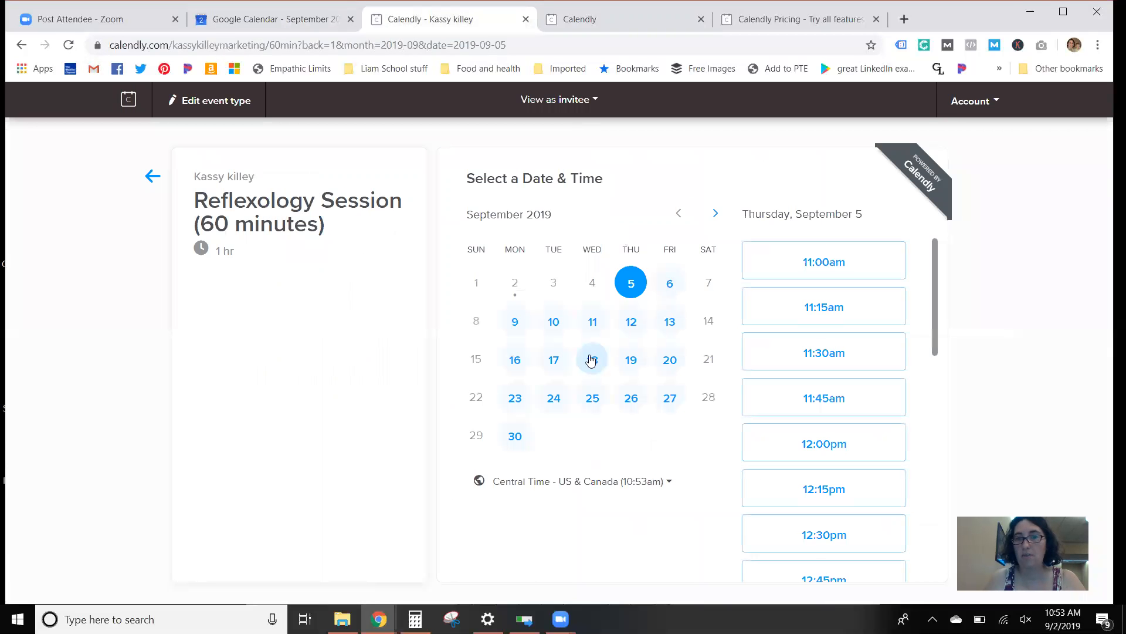
click(593, 359)
scroll(886, 390, down, 12)
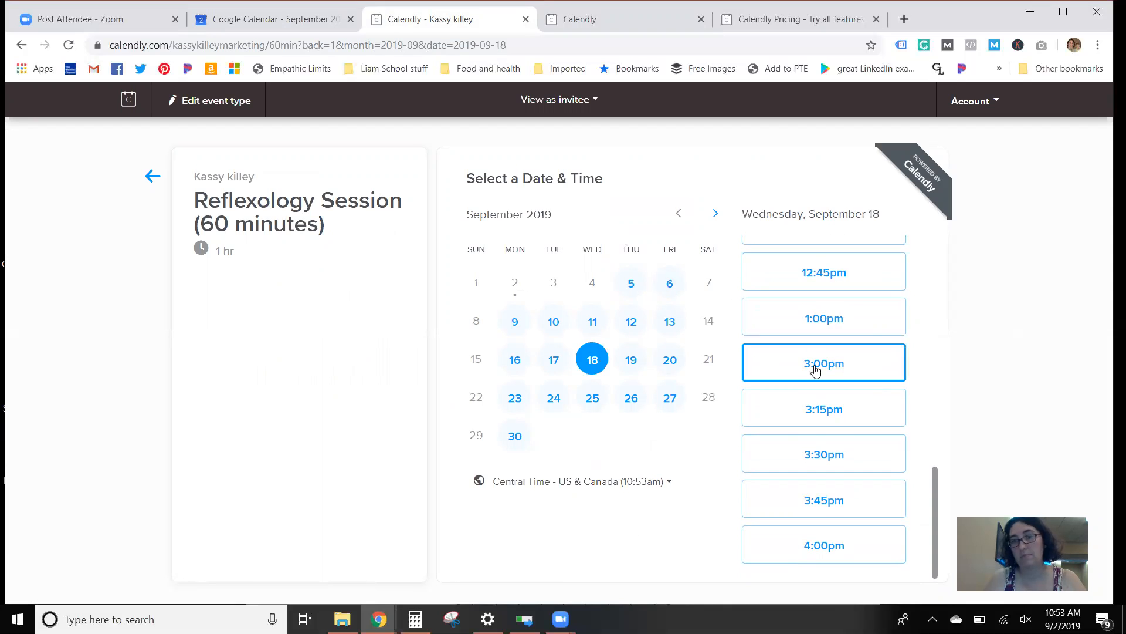
Step: Switch to Google Calendar, set the September 18 "school out" event to end at 5:00pm and save it
click(311, 22)
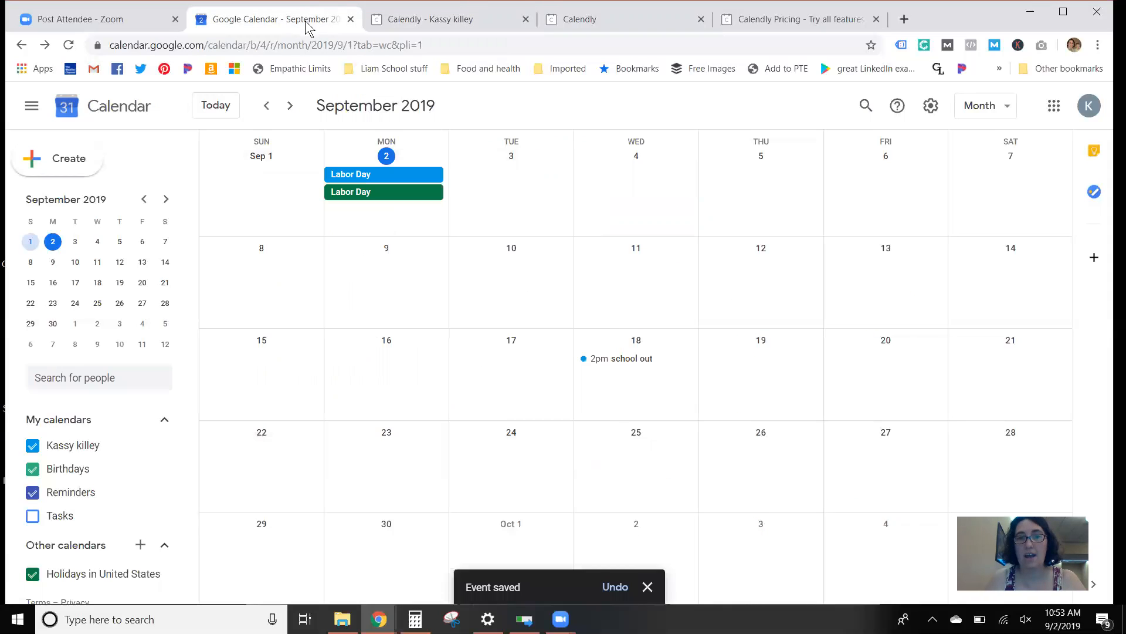
click(643, 362)
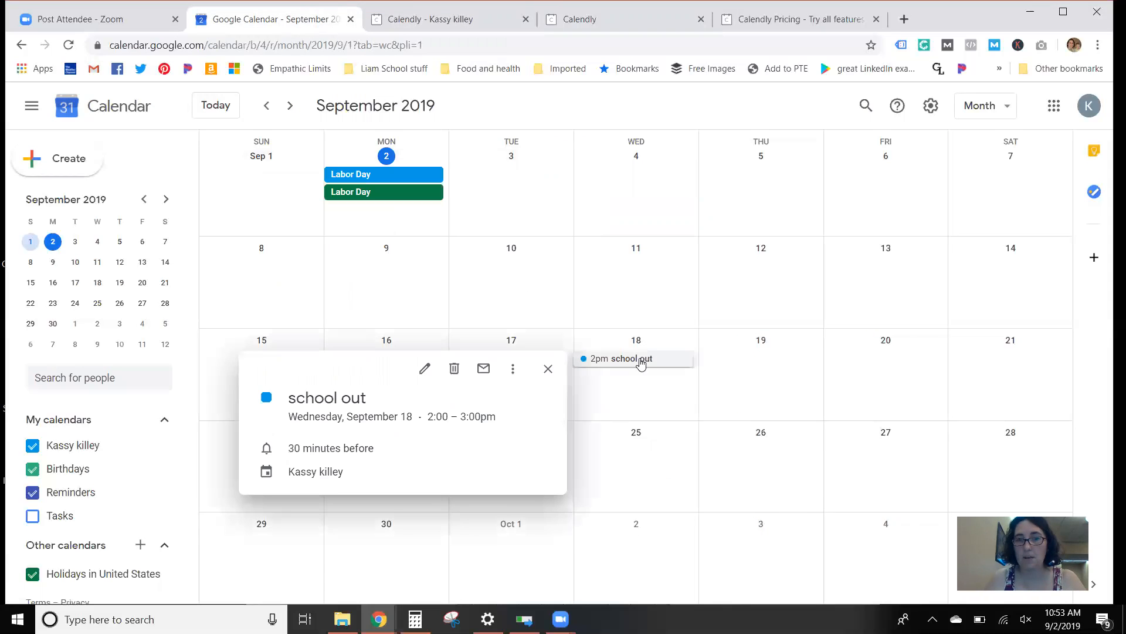
click(425, 368)
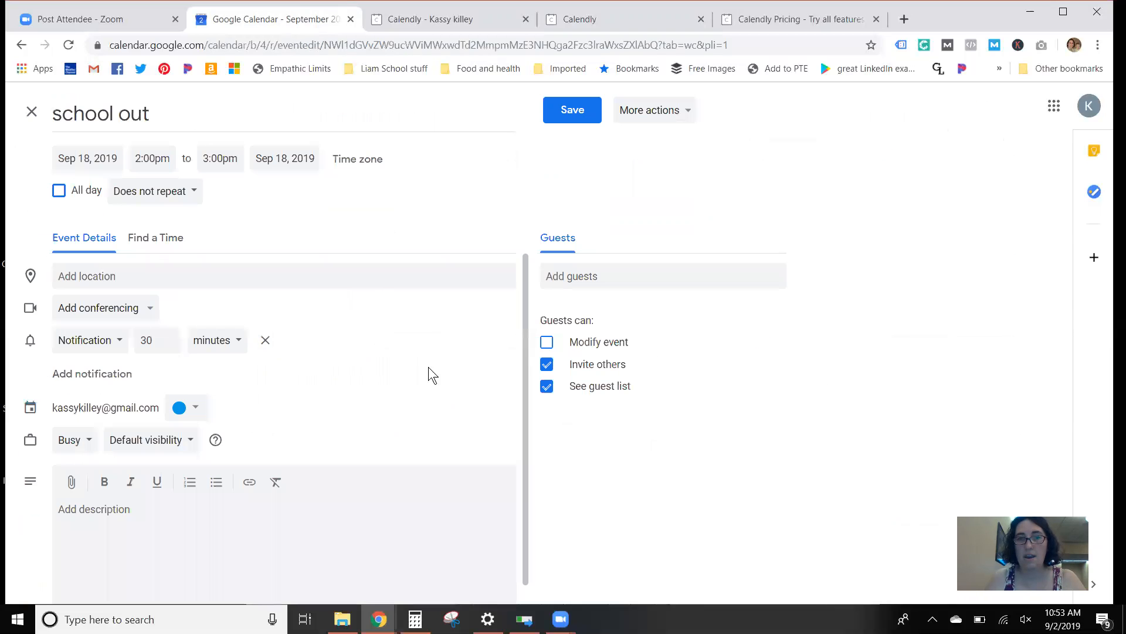
click(229, 158)
scroll(266, 300, down, 1)
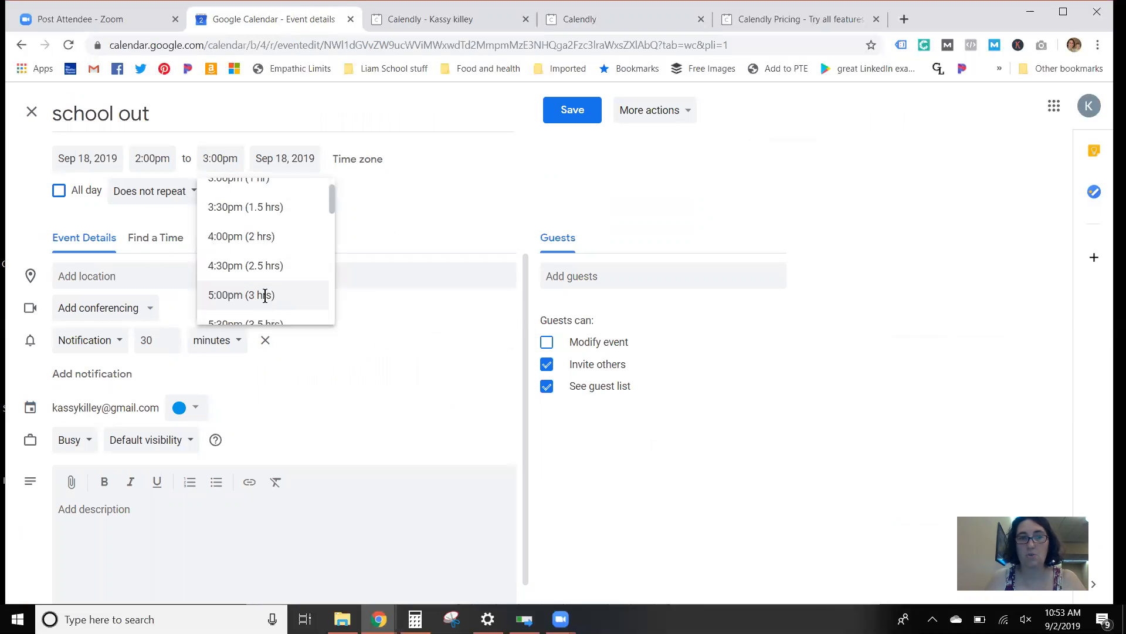
click(265, 295)
click(585, 110)
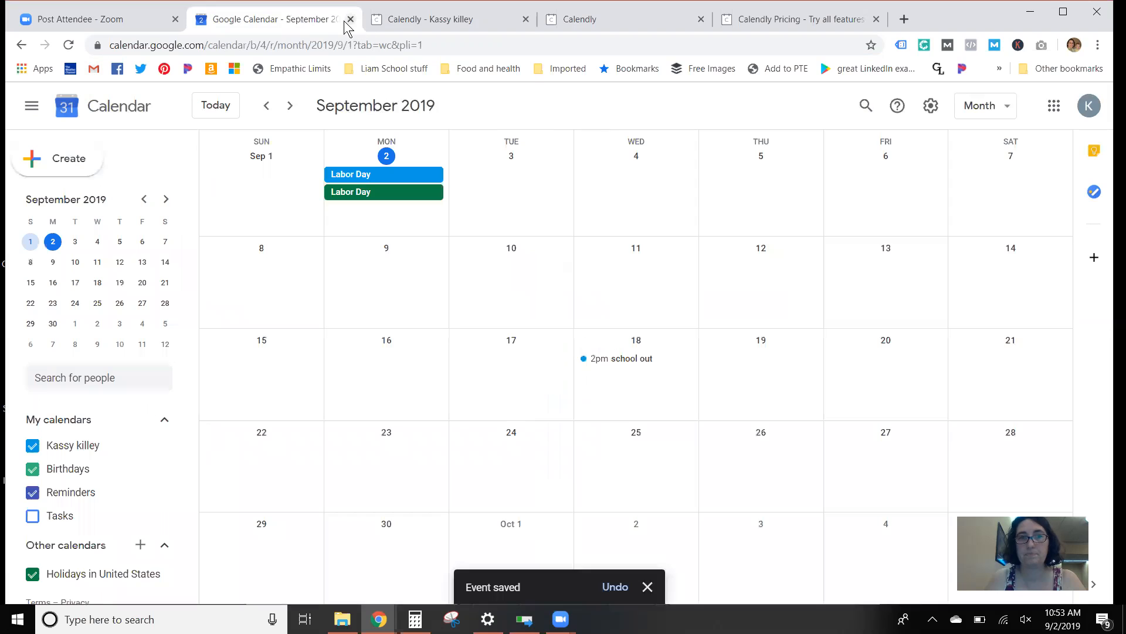
Step: Reload the live Calendly booking page and compare the September 18 bookable times with the Google Calendar month view
click(370, 21)
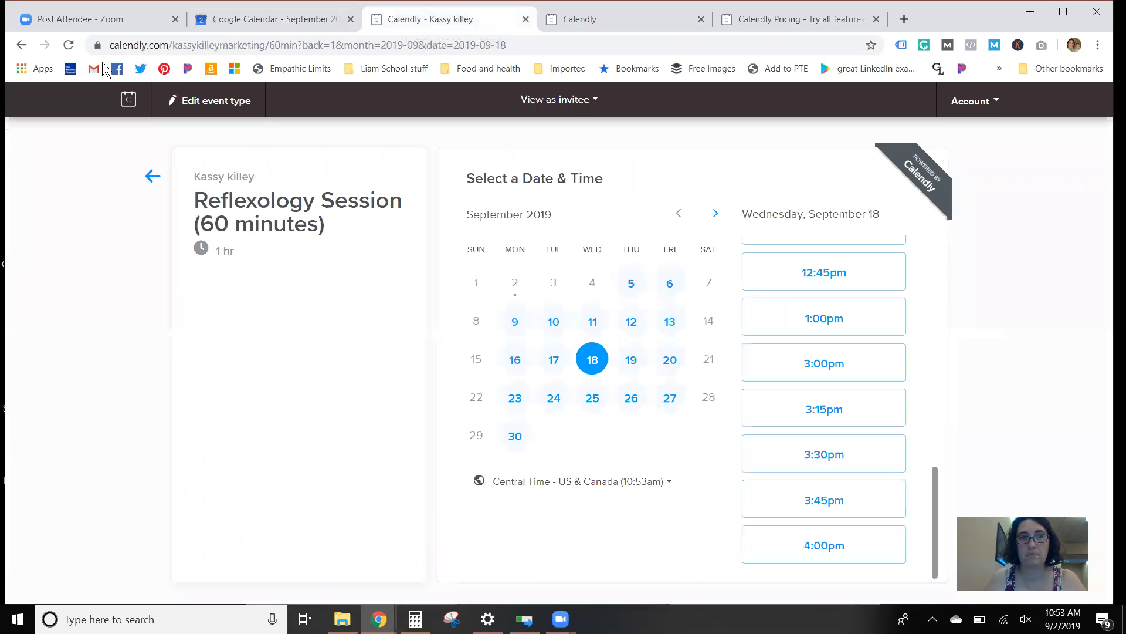
key(F5)
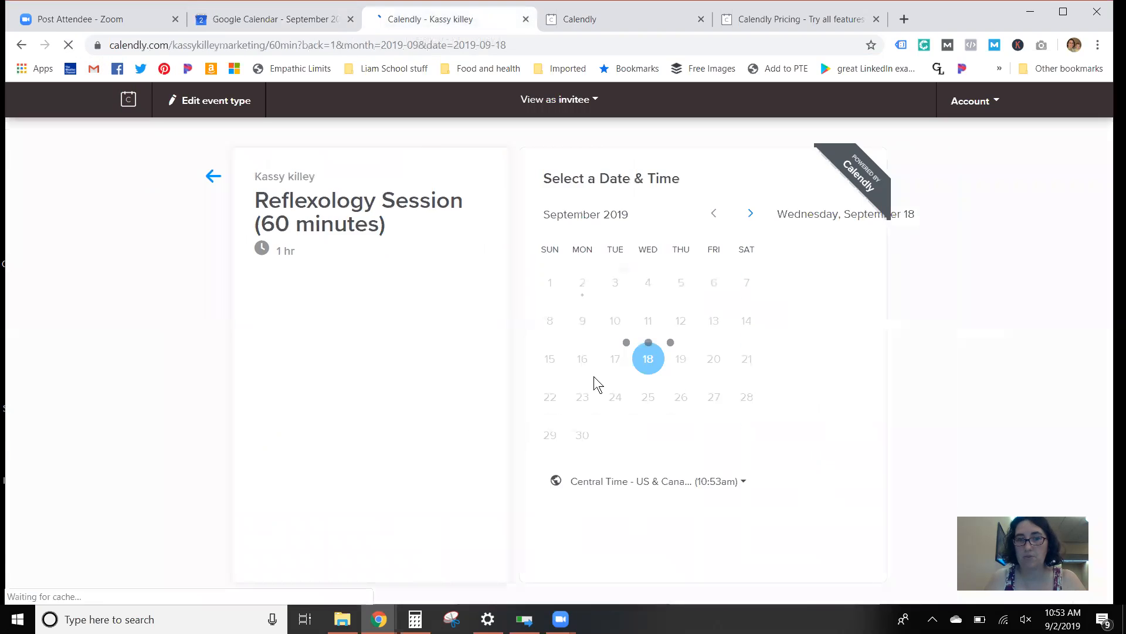
scroll(839, 376, down, 7)
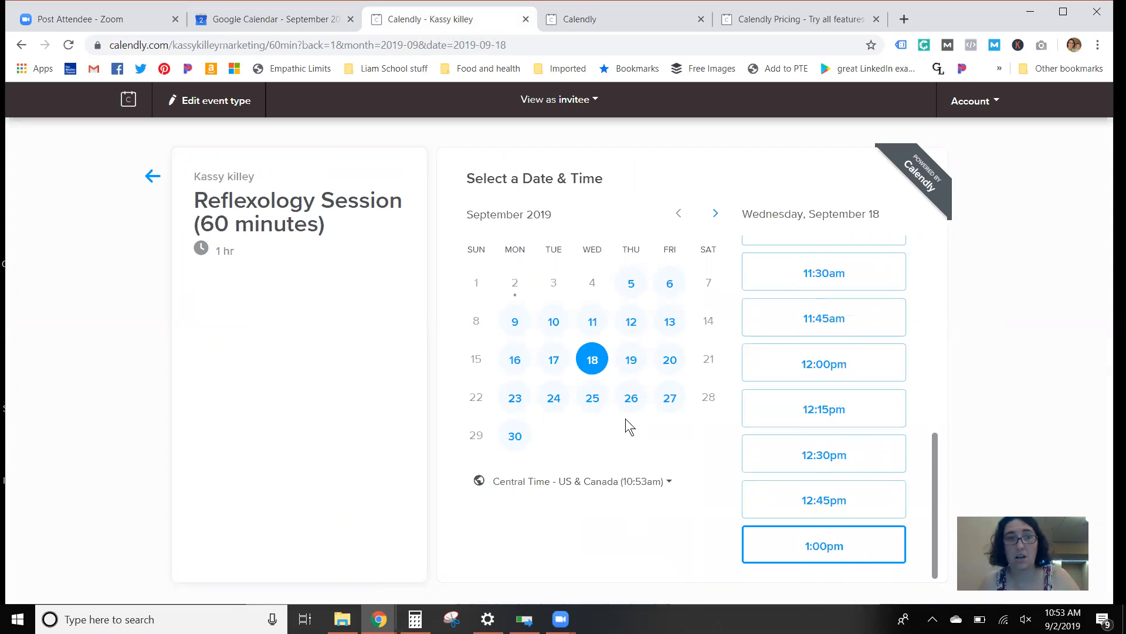
click(256, 9)
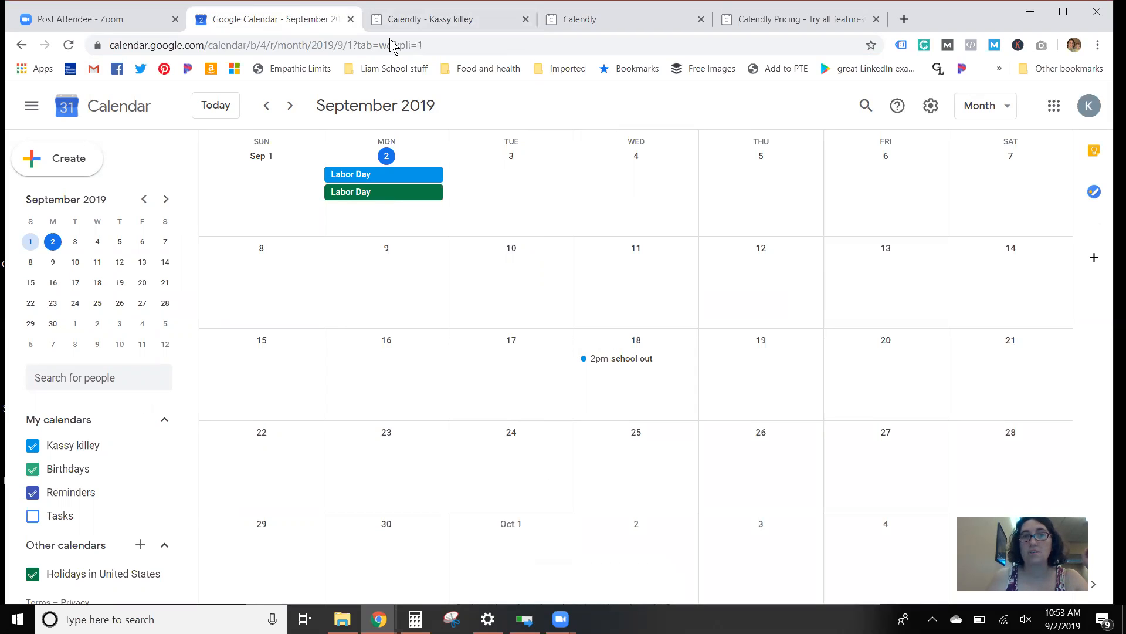
key(ctrl+Tab)
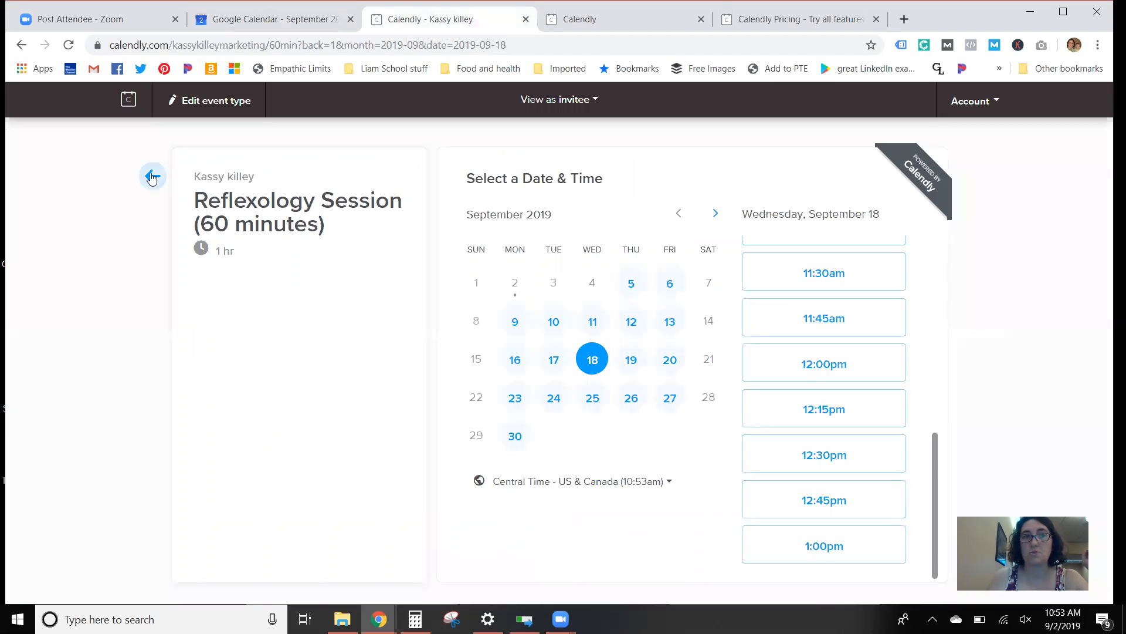
Step: Return to the Calendly event type editor and review the availability hours under "When can people book this event?"
click(677, 28)
scroll(396, 252, up, 3)
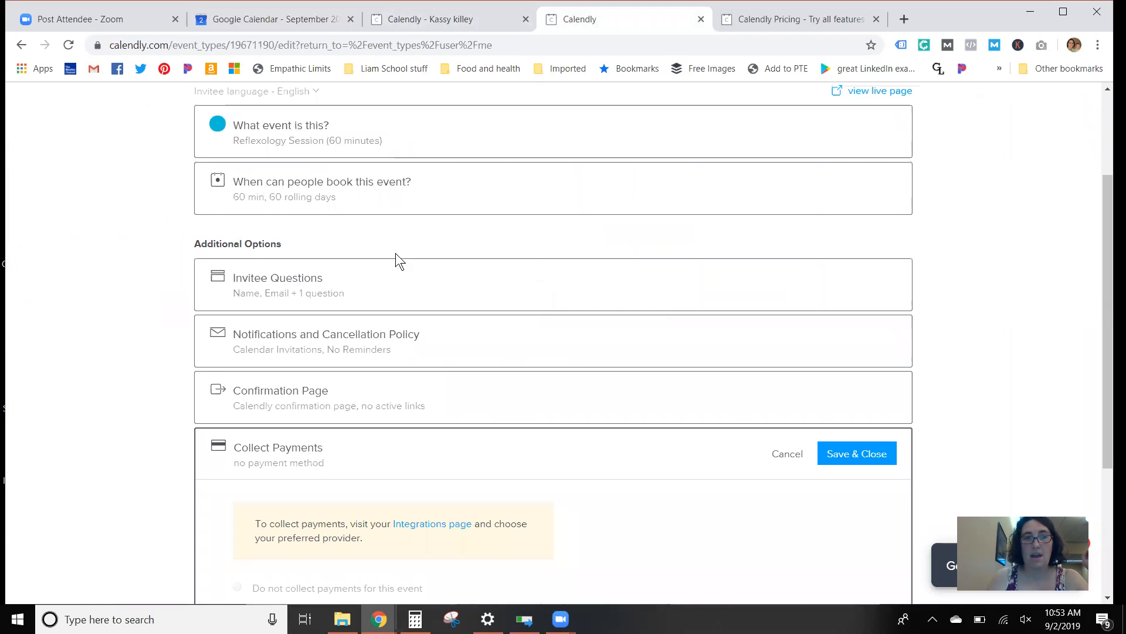
scroll(367, 247, up, 2)
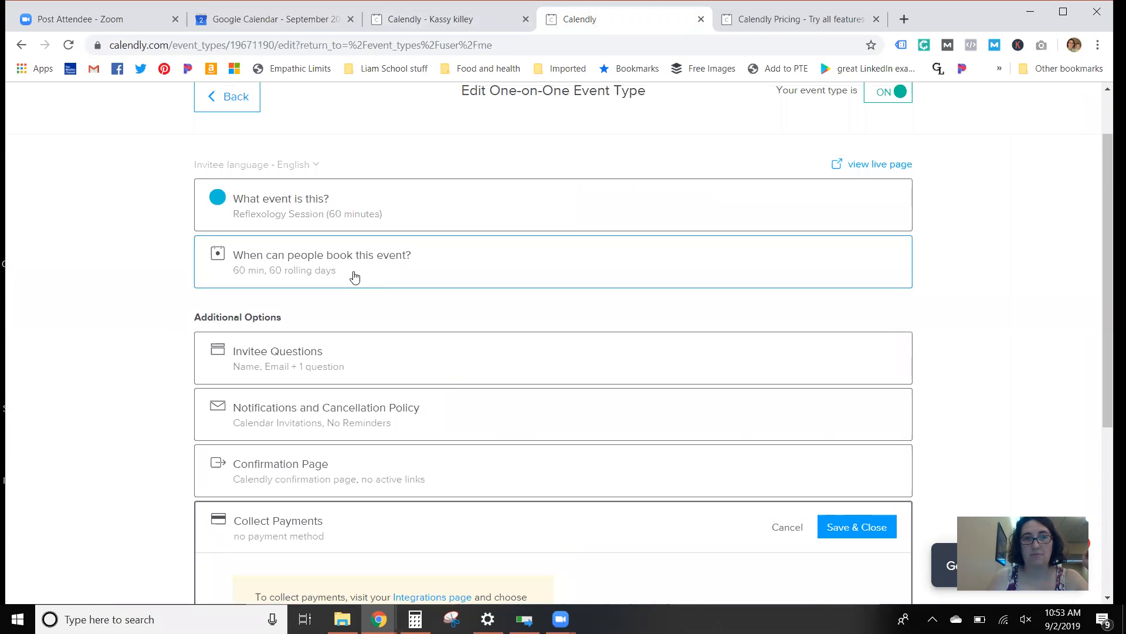
click(355, 276)
scroll(532, 332, down, 7)
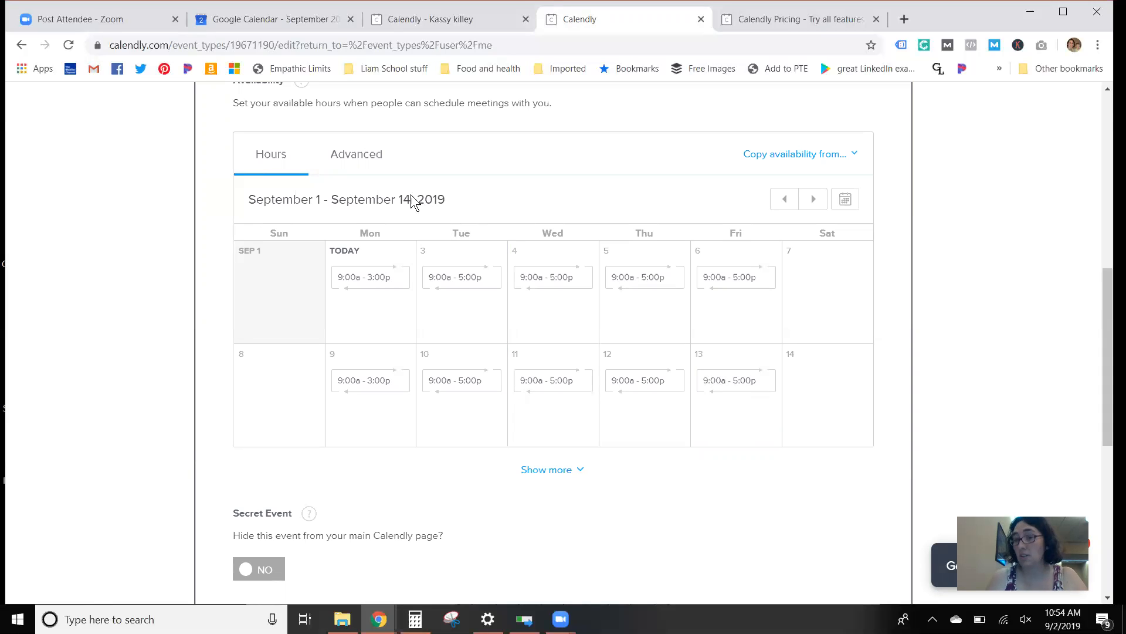
Step: Switch to the Calendly pricing page and compare the Basic, Premium and Pro plans under monthly and annual billing
click(260, 20)
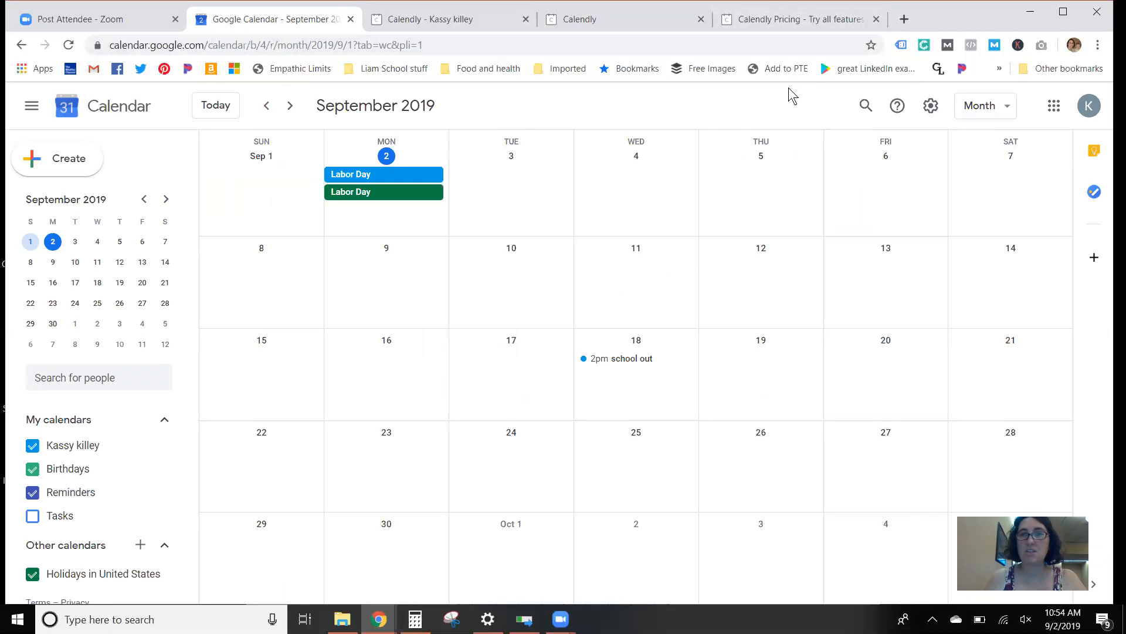
click(795, 19)
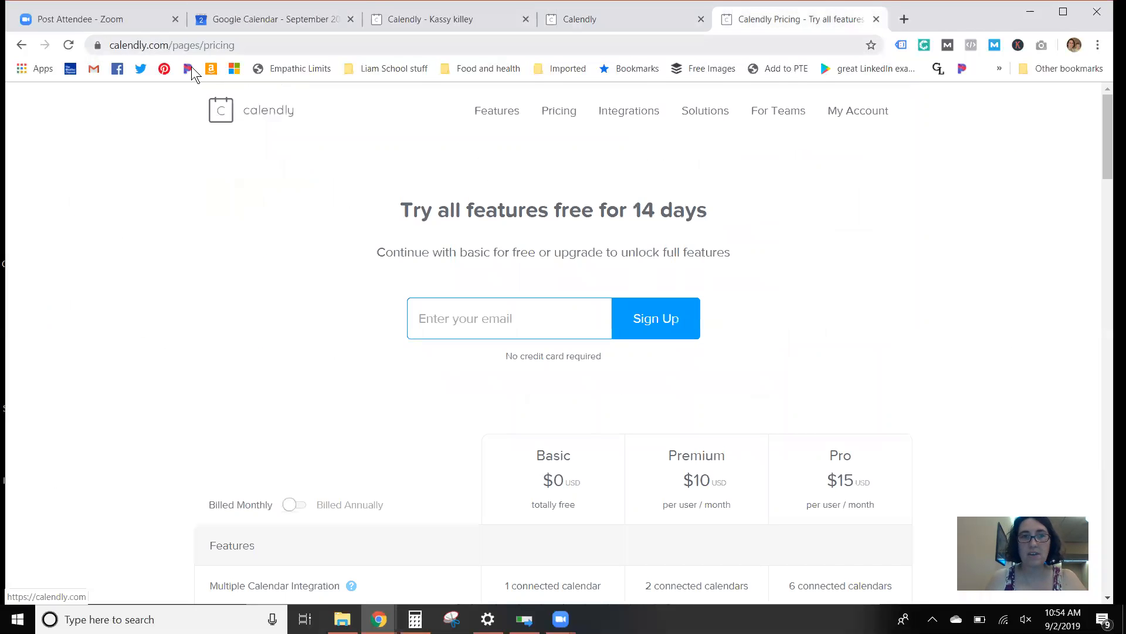
scroll(275, 175, down, 2)
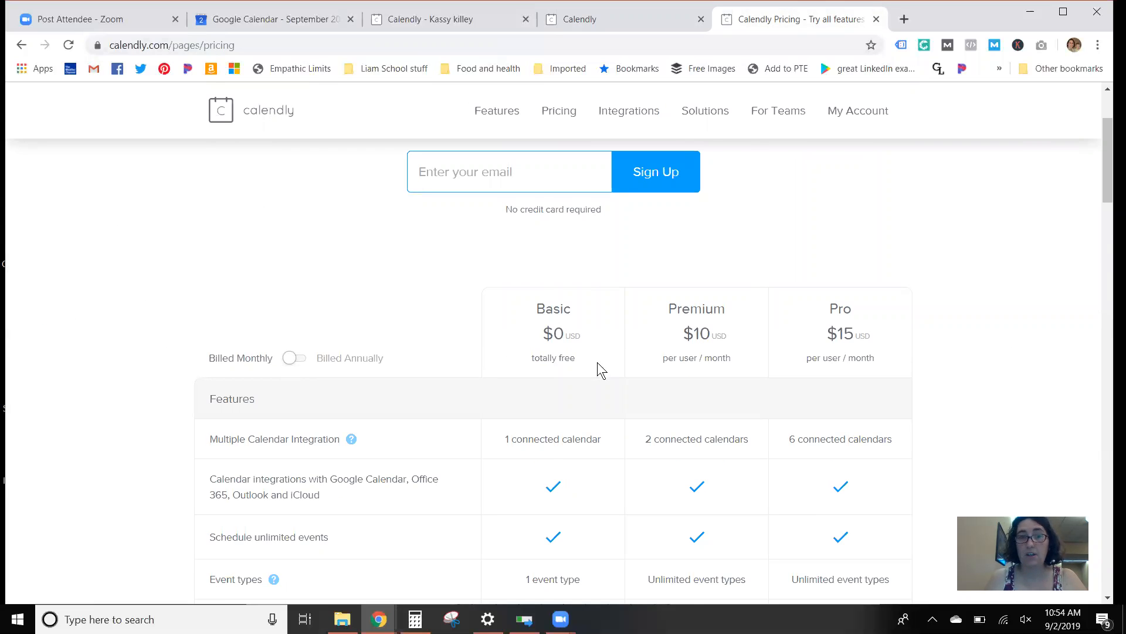
scroll(597, 361, down, 3)
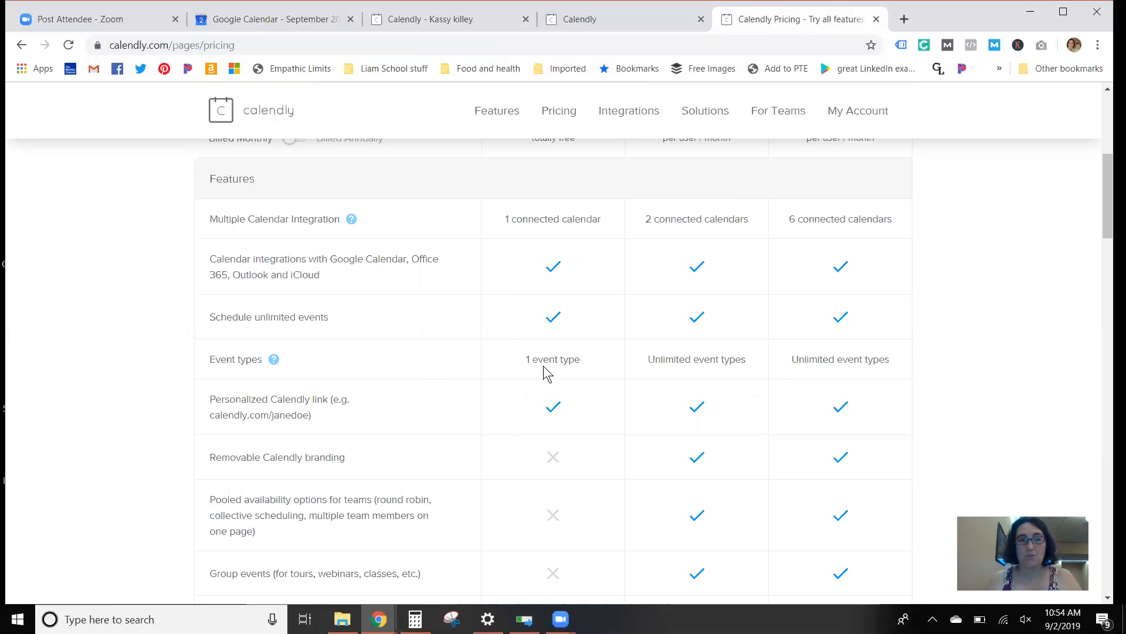
scroll(504, 308, up, 1)
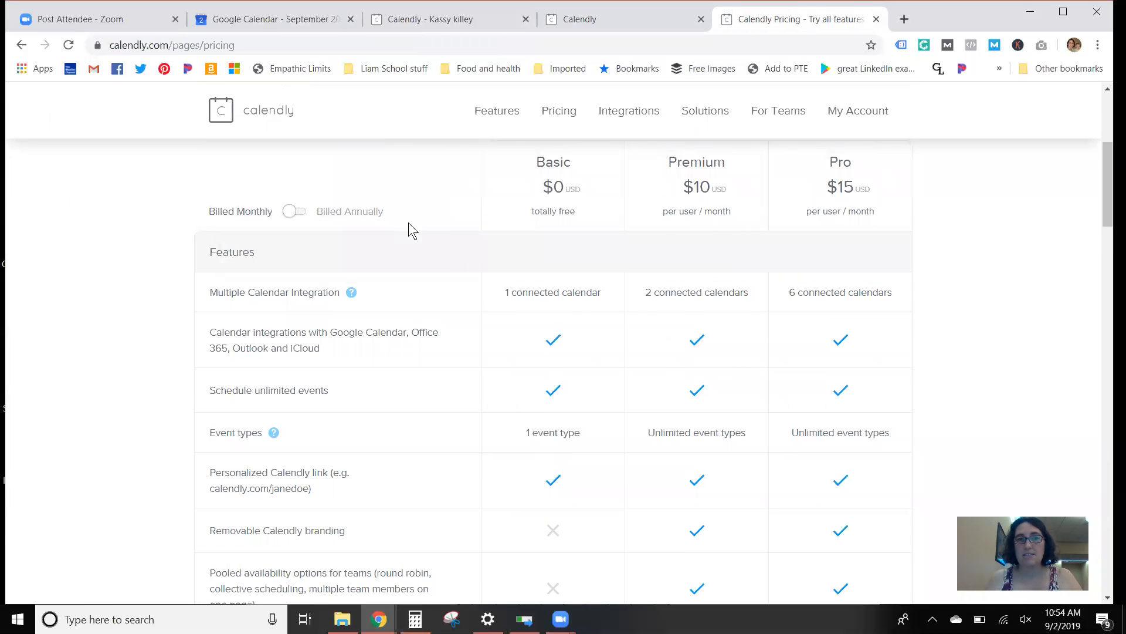
scroll(446, 240, up, 3)
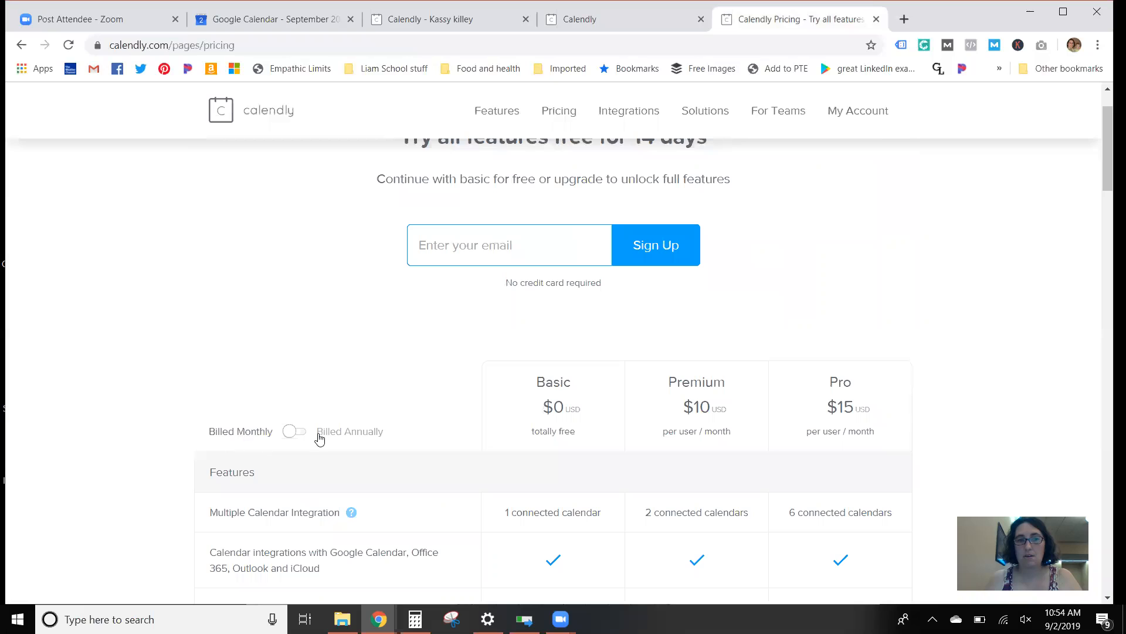
click(320, 437)
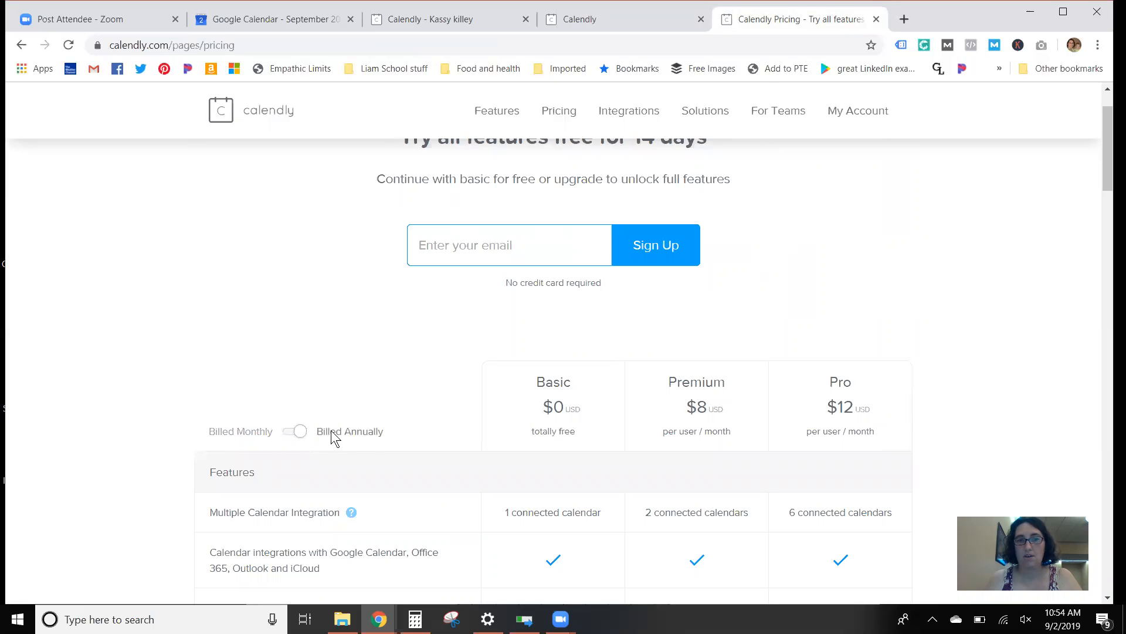
click(260, 436)
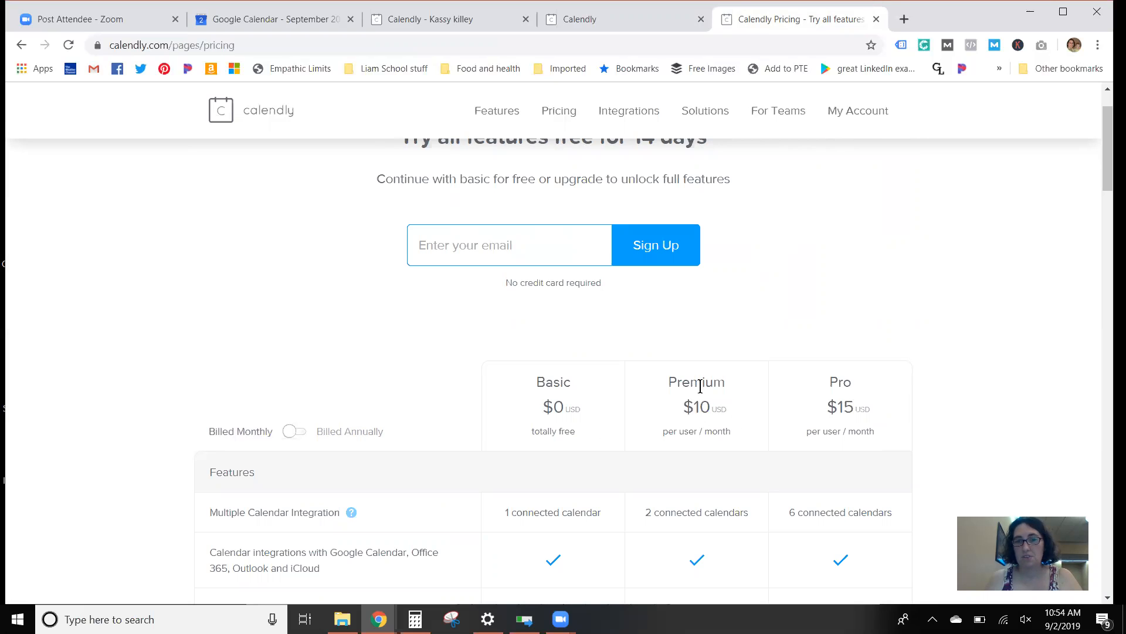
Step: Examine the feature, integration and support rows of the Basic, Premium and Pro plan comparison
scroll(708, 399, down, 6)
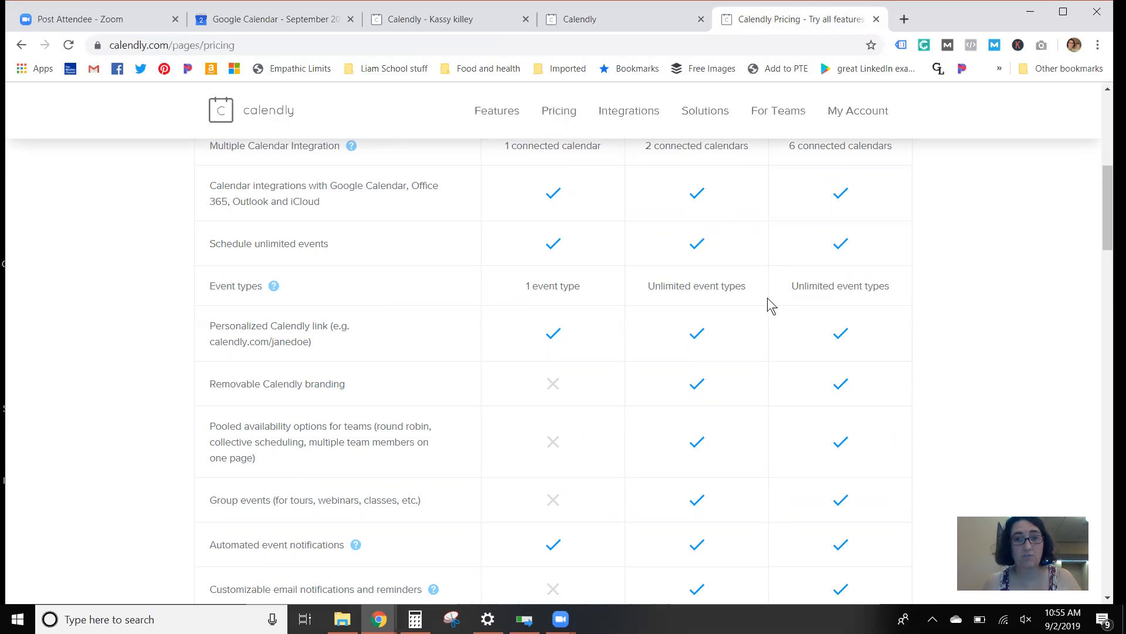
scroll(714, 325, down, 3)
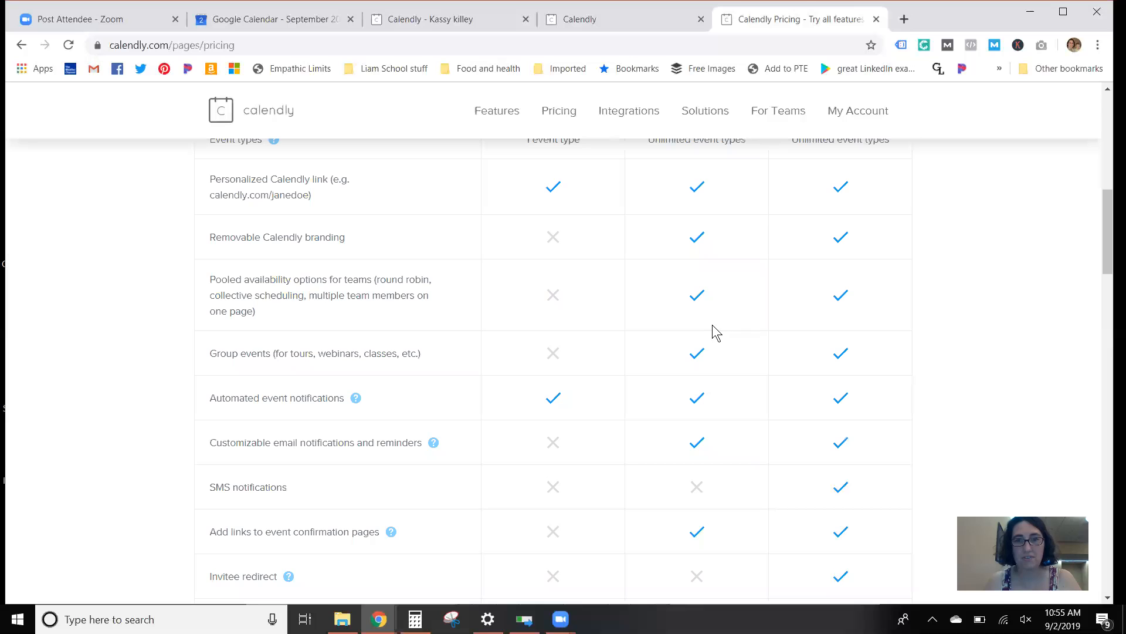
scroll(756, 396, down, 3)
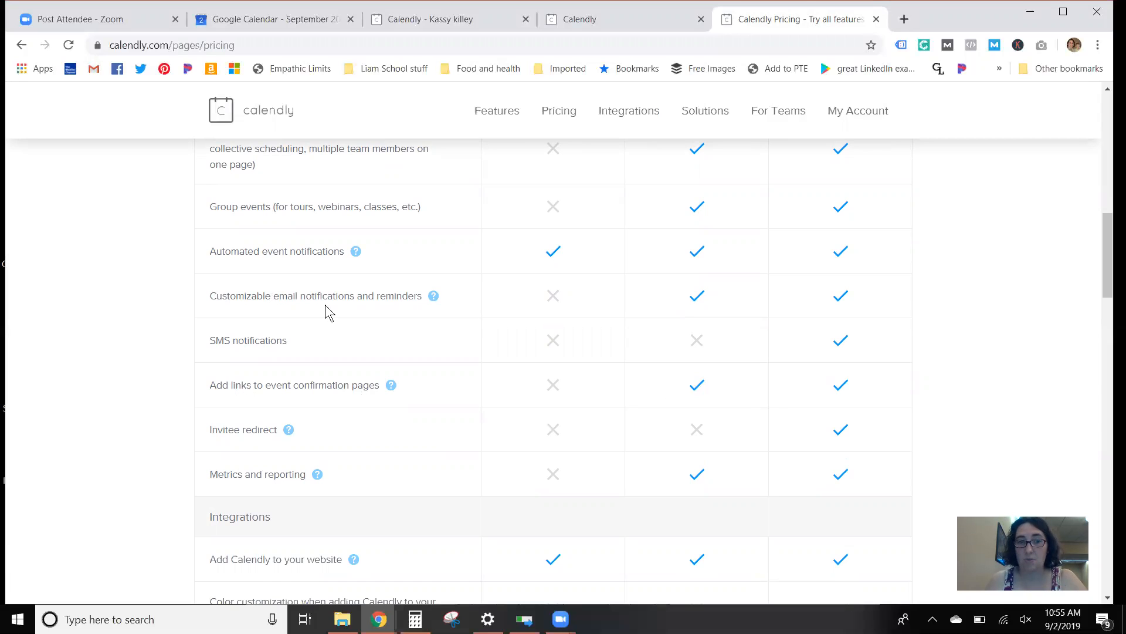
scroll(325, 308, down, 8)
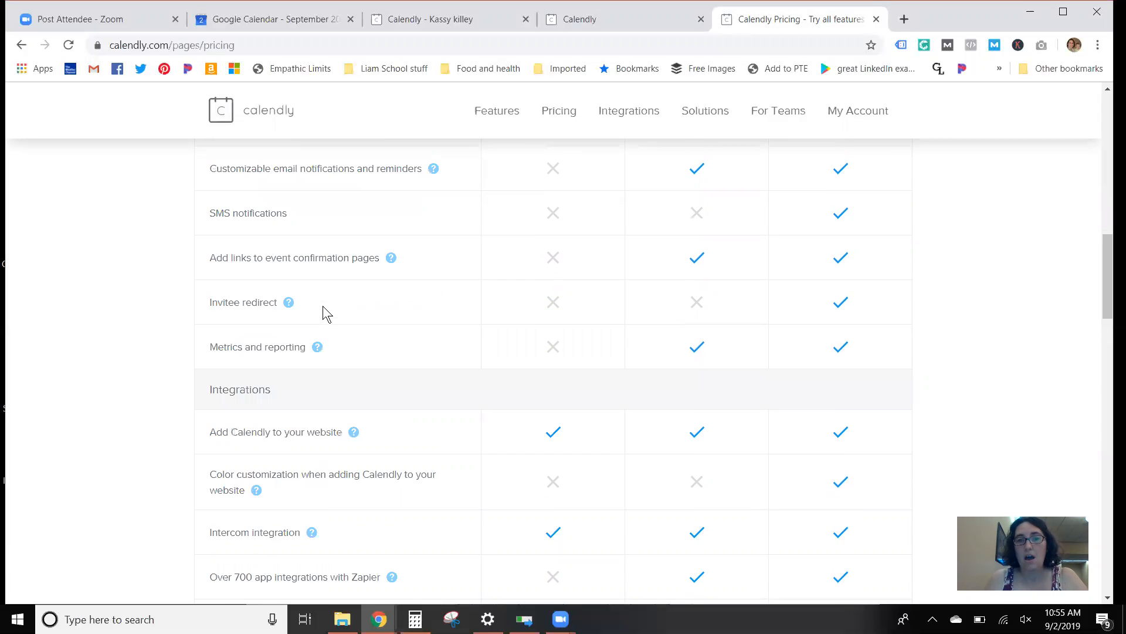
scroll(321, 309, down, 7)
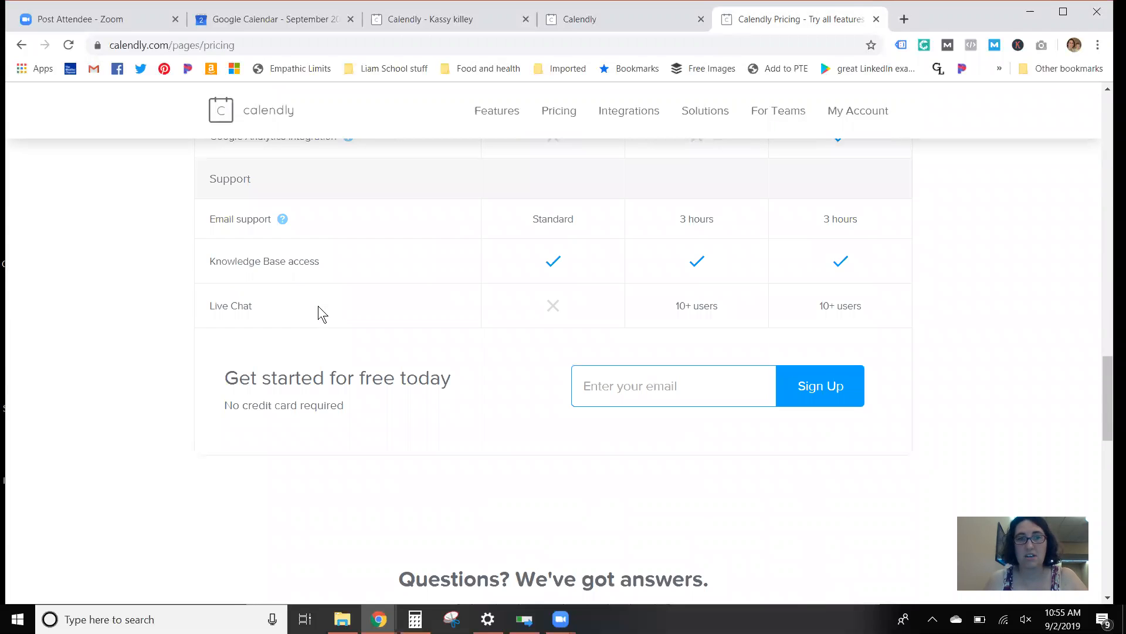
scroll(322, 314, up, 20)
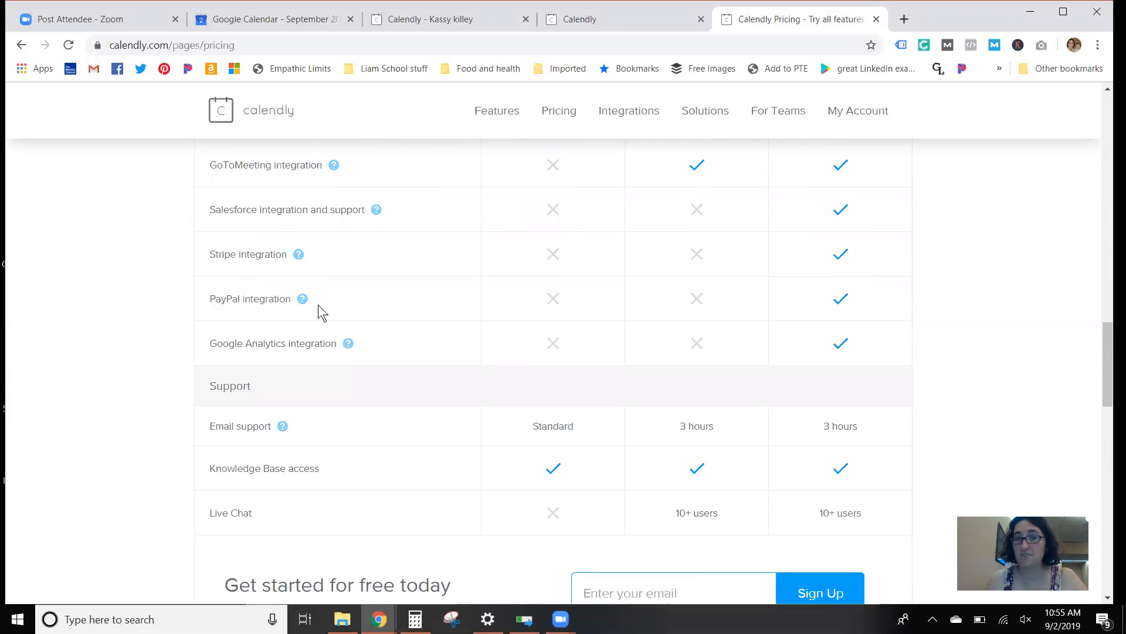
scroll(319, 309, up, 3)
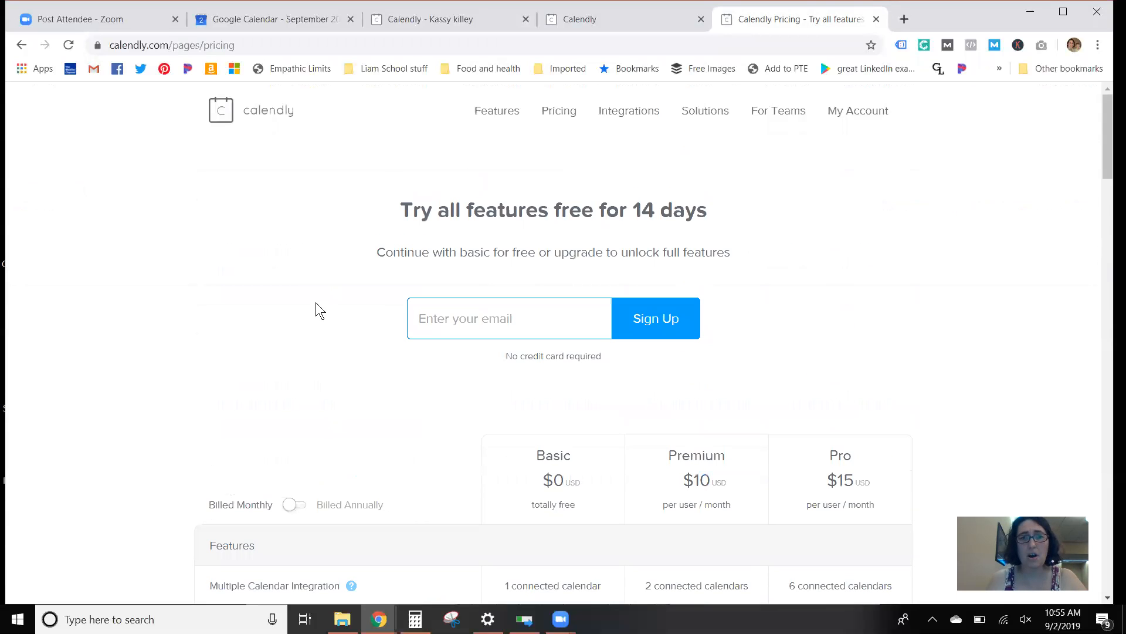